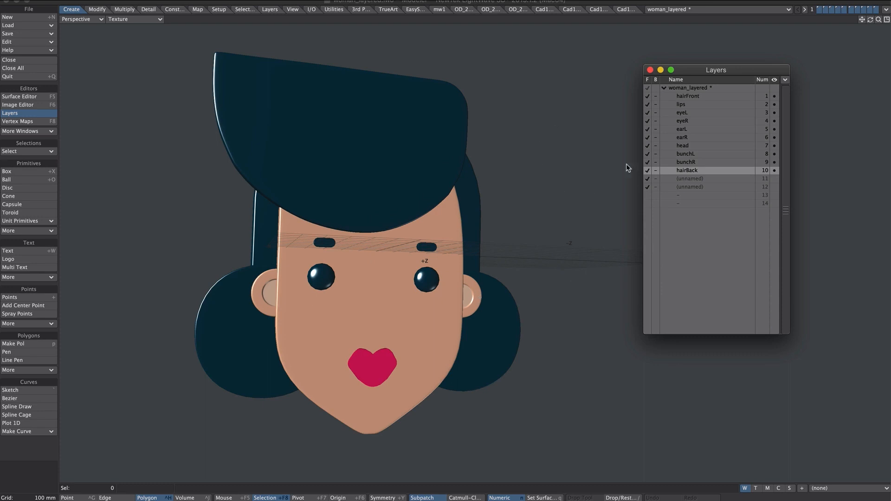
# Examine the head's layers individually, from lips through hairBack, and bring all layers of woman_layered back to the foreground.
pyautogui.keyDown('alt'); pyautogui.moveTo(344, 199); pyautogui.dragTo(408, 212); pyautogui.keyUp('alt')
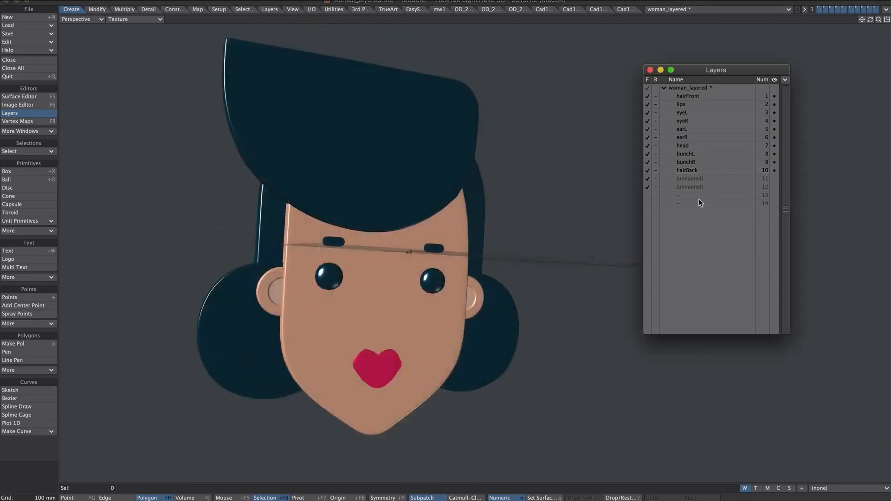
pyautogui.click(681, 105)
pyautogui.click(683, 113)
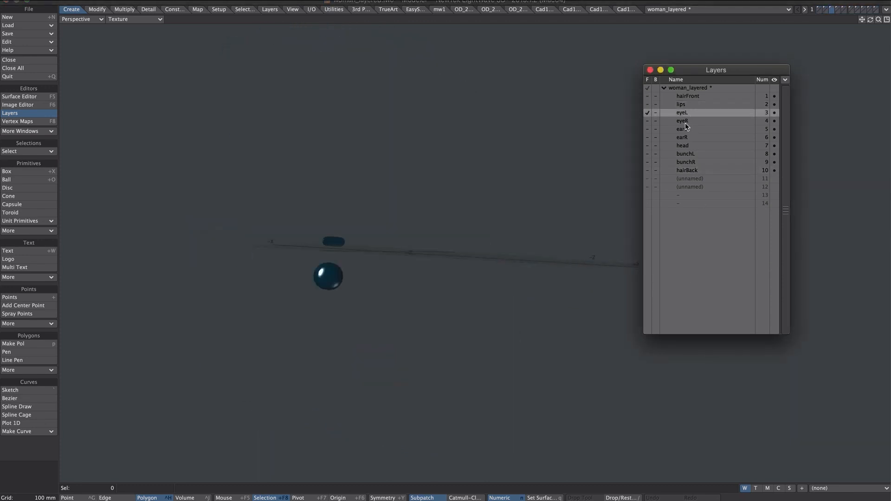
pyautogui.click(685, 121)
pyautogui.click(686, 129)
pyautogui.click(689, 137)
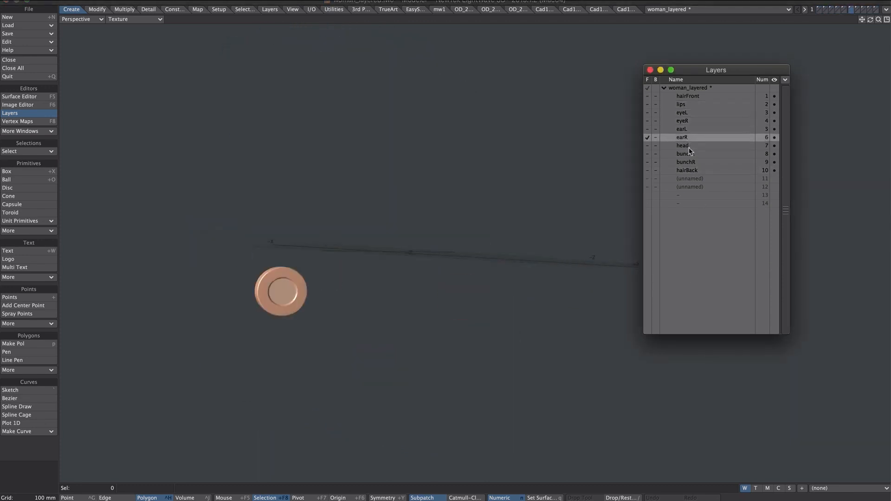
pyautogui.click(690, 146)
pyautogui.click(691, 155)
pyautogui.click(693, 162)
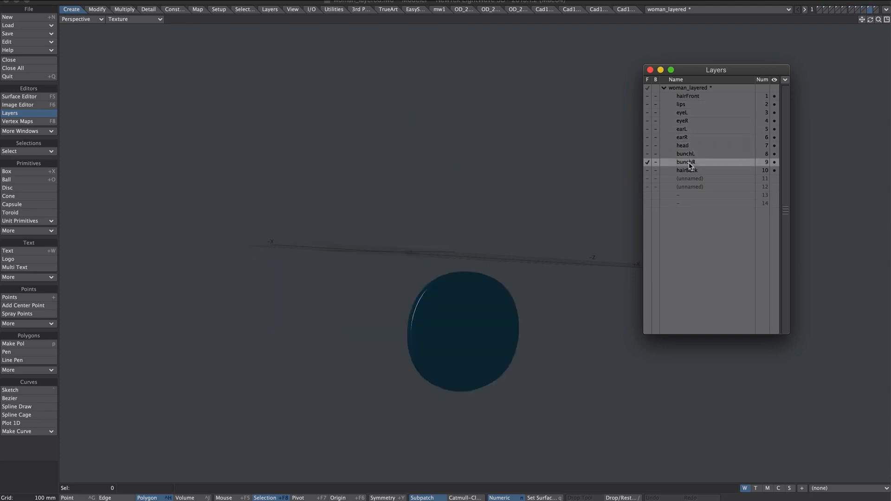
pyautogui.click(697, 171)
pyautogui.click(648, 87)
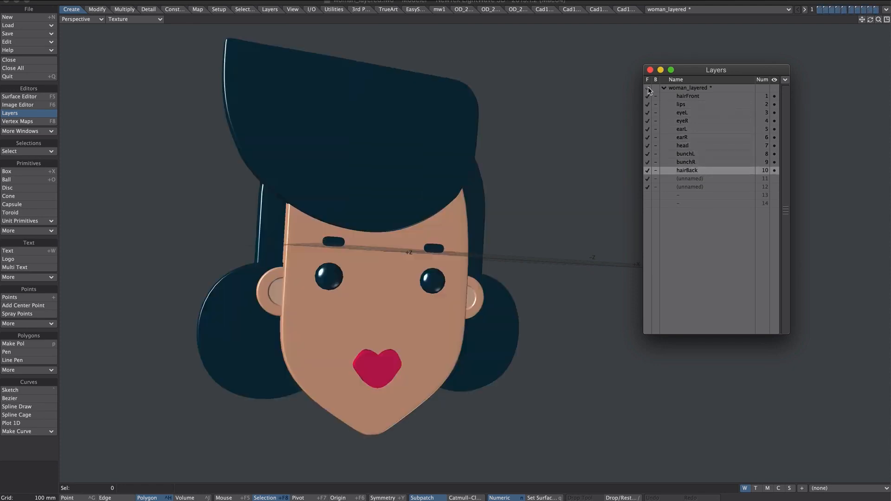
# Activate the Pivot Tool for the woman_layered object.
pyautogui.click(270, 9)
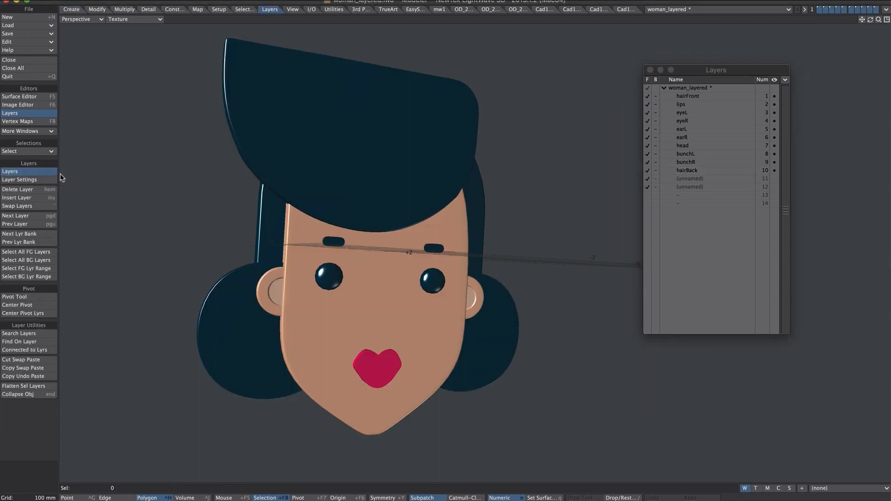
pyautogui.click(33, 297)
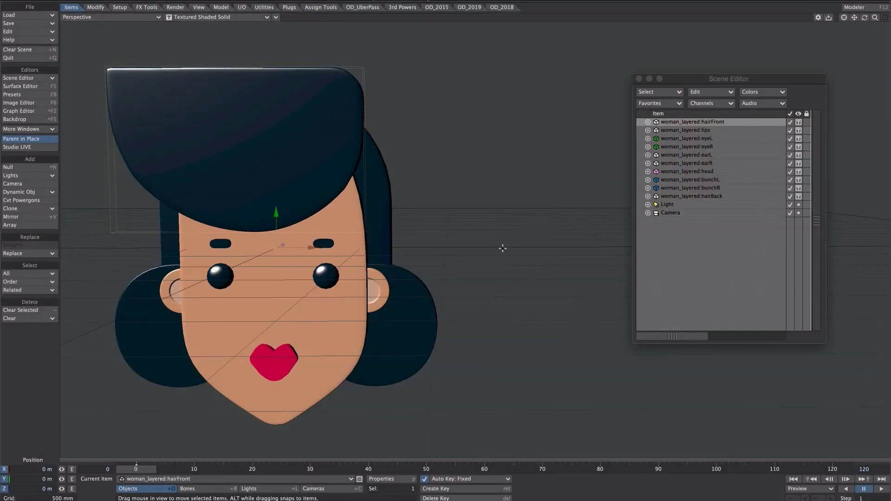
# Create a null object named rig.
pyautogui.hotkey('ctrl', 'n')
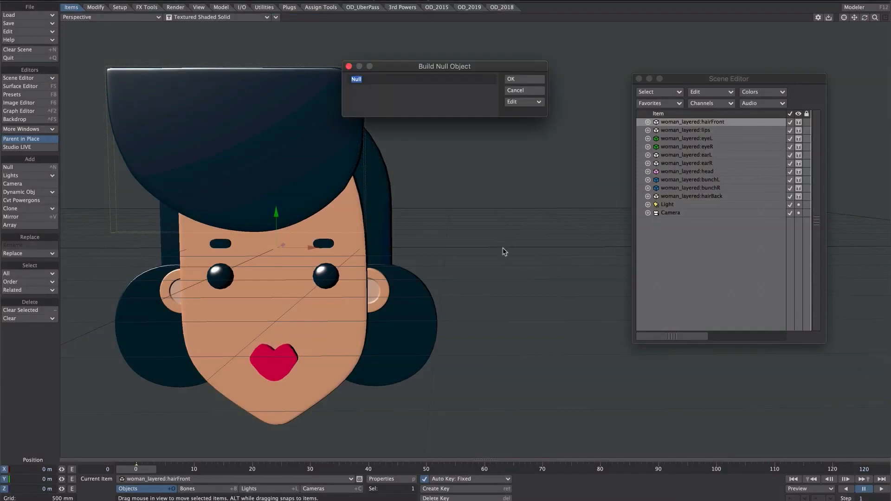
pyautogui.write('rig')
pyautogui.press('Return')
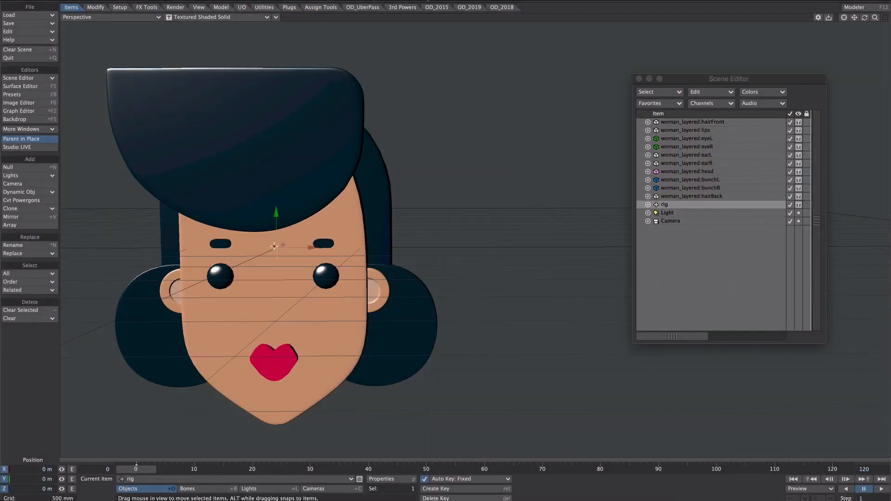
# Move the rig null below the chin and back in depth, to about Y -1.12 m and Z 190 mm.
pyautogui.scroll(-2, 384, 288)
pyautogui.keyDown('alt'); pyautogui.moveTo(384, 289); pyautogui.dragTo(316, 274); pyautogui.keyUp('alt')
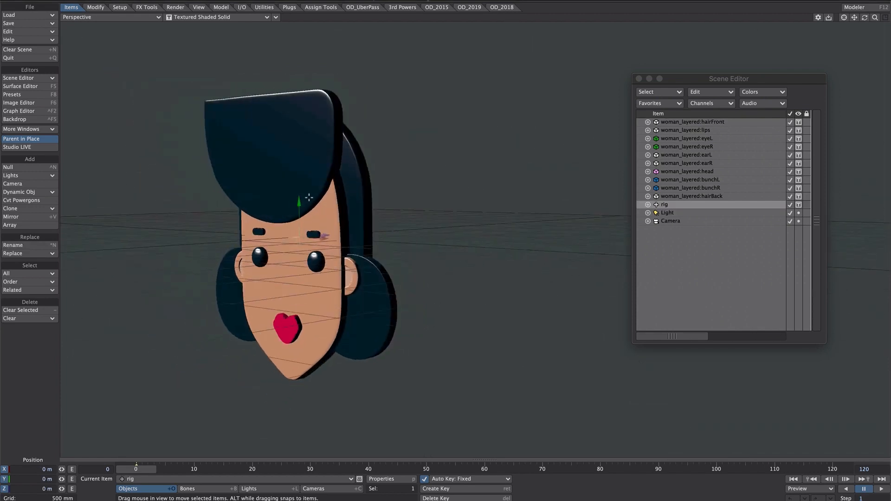
pyautogui.moveTo(301, 202); pyautogui.dragTo(302, 354)
pyautogui.keyDown('alt'); pyautogui.moveTo(398, 196); pyautogui.dragTo(362, 200); pyautogui.keyUp('alt')
pyautogui.moveTo(376, 374); pyautogui.dragTo(469, 364)
# Parent all woman_layered items, from hairFront through hairBack, to the rig null.
pyautogui.click(691, 122)
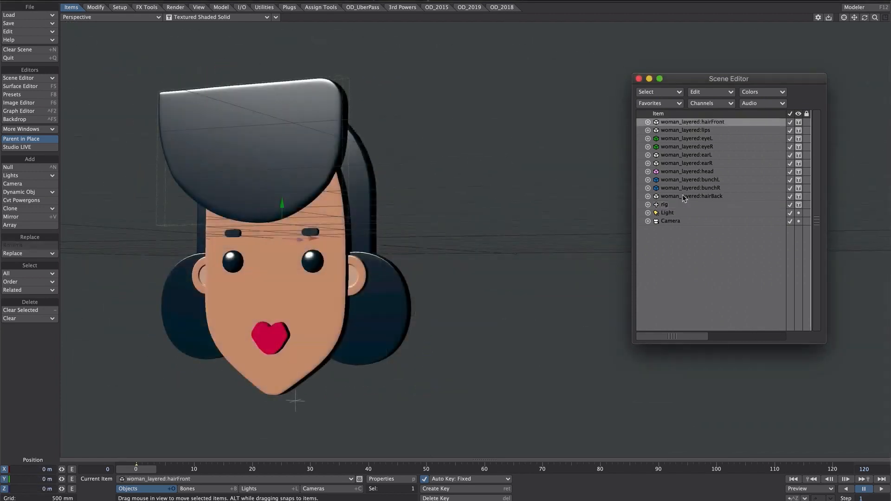
pyautogui.keyDown('shift'); pyautogui.click(686, 198); pyautogui.keyUp('shift')
pyautogui.moveTo(676, 195); pyautogui.dragTo(686, 204)
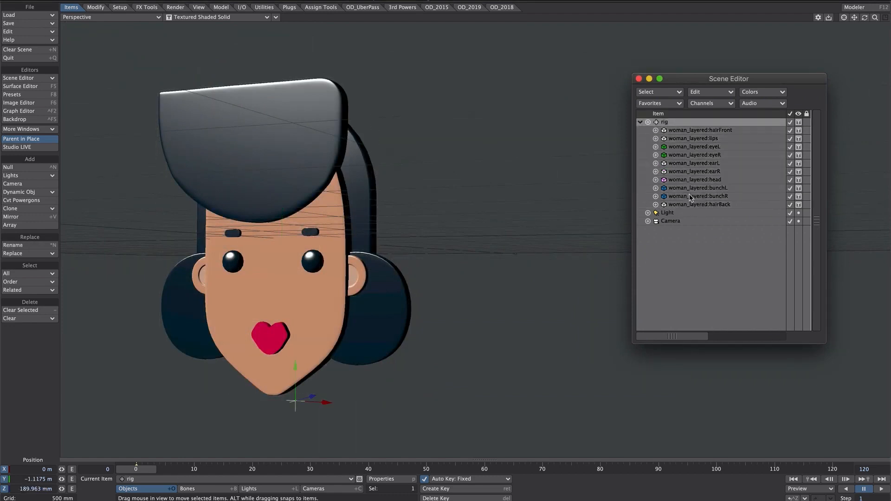
# Switch to the Back view and create a null named base with the Box shape.
pyautogui.press('1')
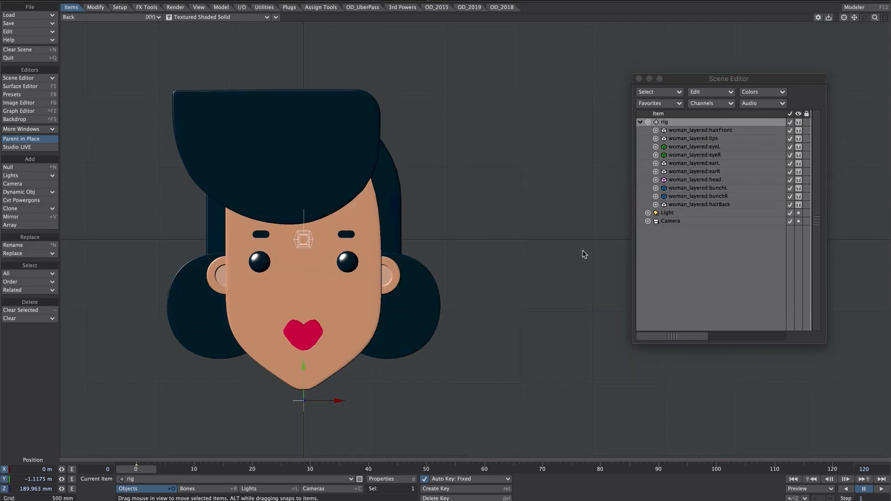
pyautogui.hotkey('ctrl', 'n')
pyautogui.write('base')
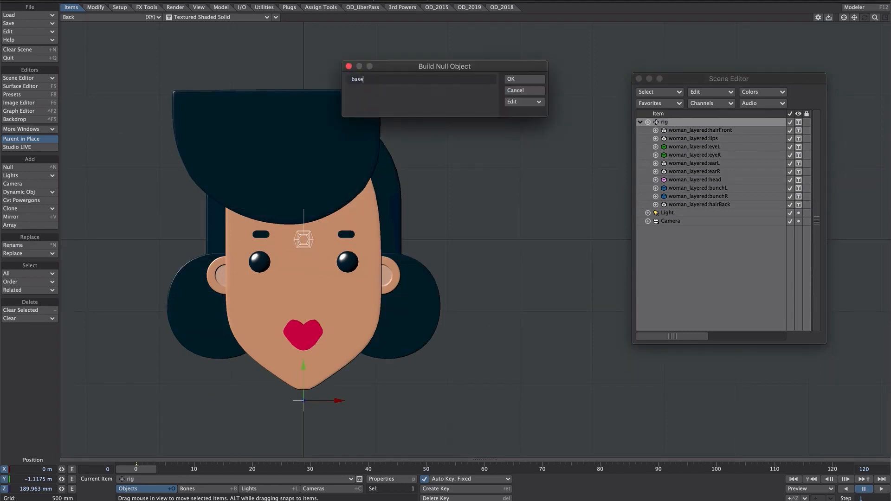
pyautogui.click(515, 103)
pyautogui.click(437, 119)
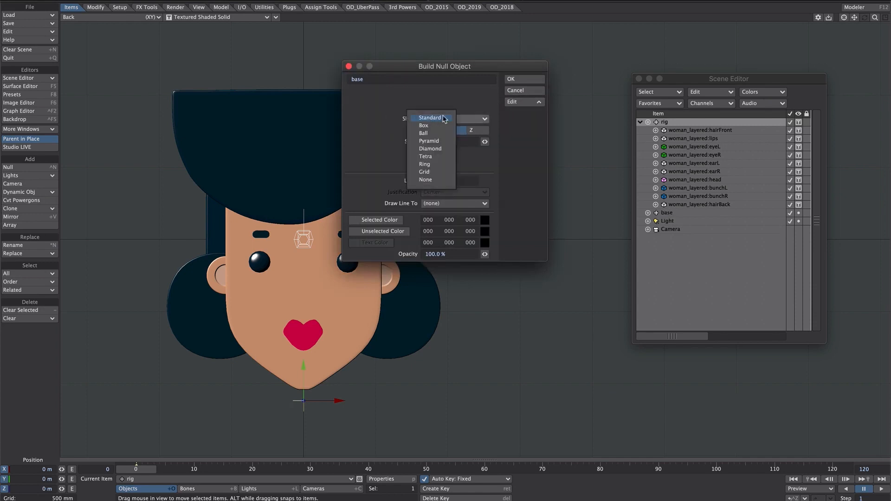
pyautogui.click(434, 127)
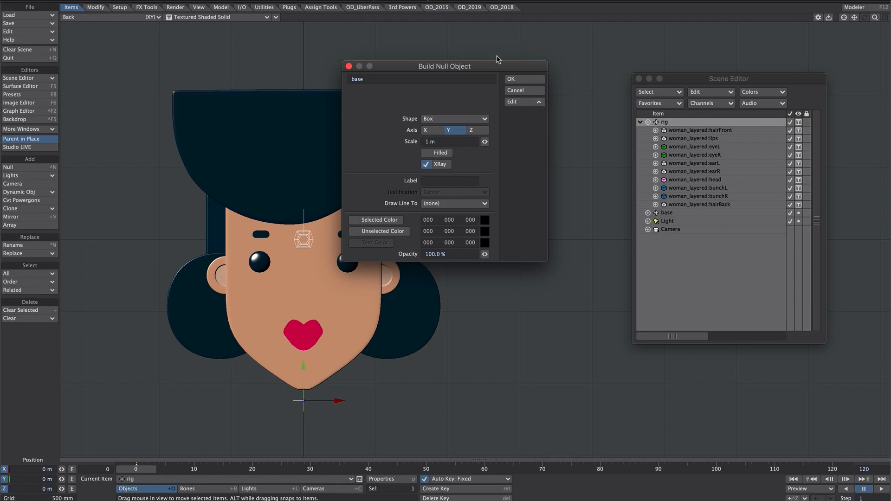
pyautogui.click(516, 84)
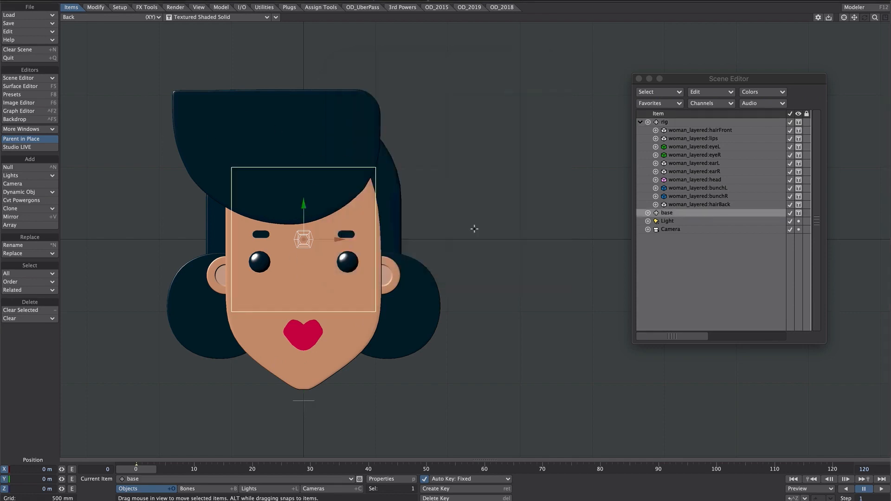
# Create a null named control with the Ring shape on the Z axis, scaled small enough to fit inside the base box.
pyautogui.hotkey('ctrl', 'n')
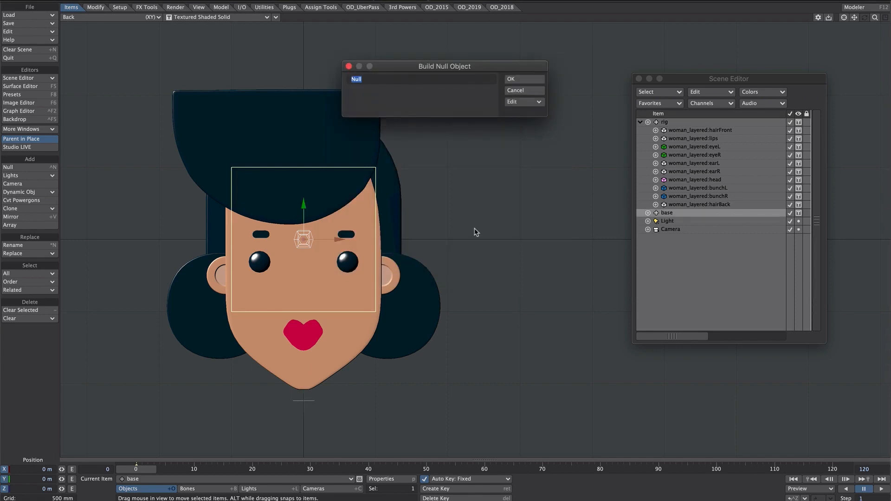
pyautogui.write('control')
pyautogui.click(514, 102)
pyautogui.click(434, 119)
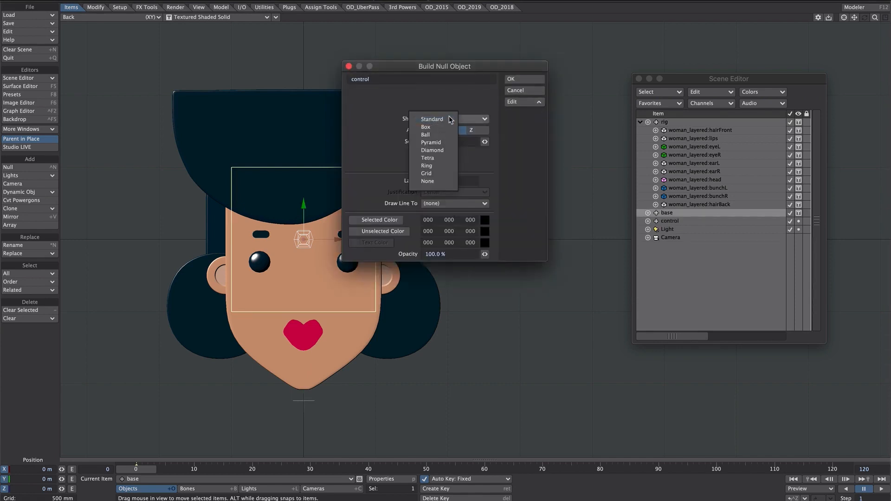
pyautogui.click(432, 167)
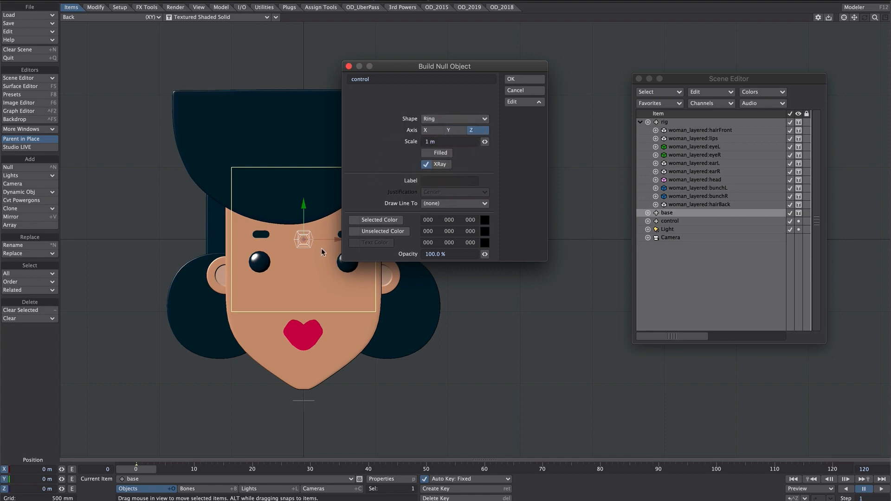
pyautogui.click(437, 143)
pyautogui.write('10mm')
pyautogui.press('Tab')
pyautogui.moveTo(450, 141); pyautogui.dragTo(410, 141)
pyautogui.press('BackSpace')
pyautogui.press('Return')
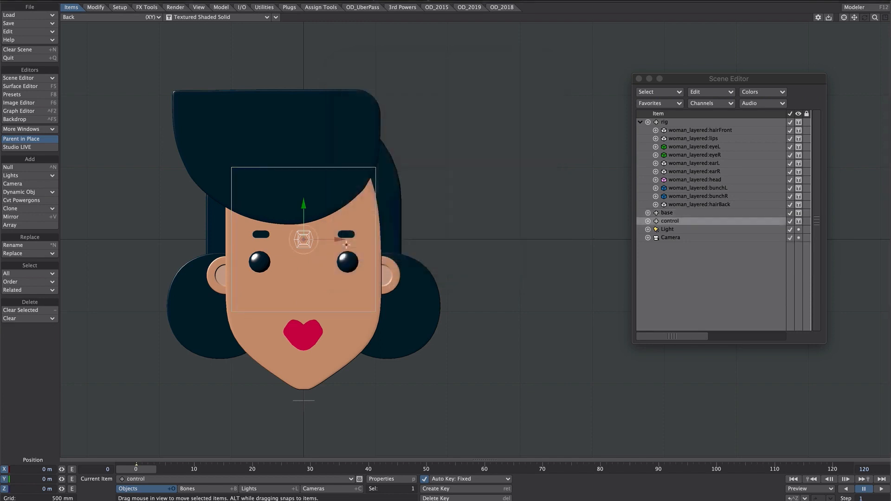
# Parent the control null to the base null.
pyautogui.click(668, 222)
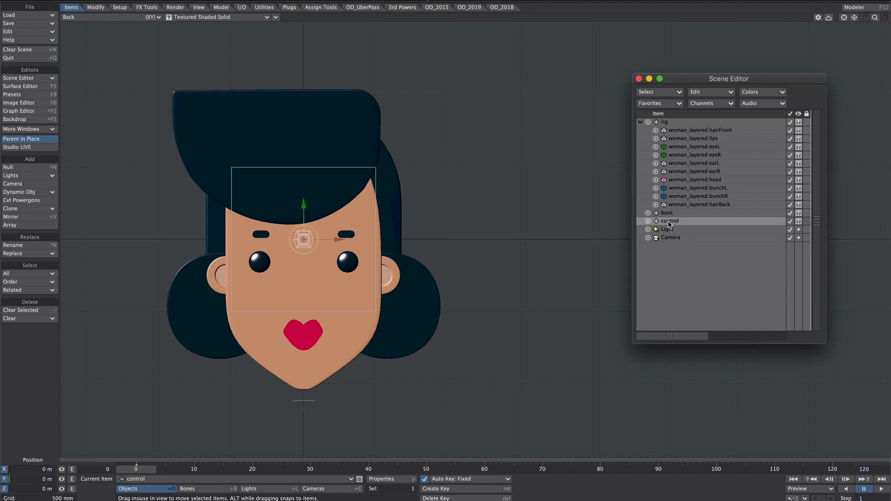
pyautogui.moveTo(669, 224); pyautogui.dragTo(673, 217)
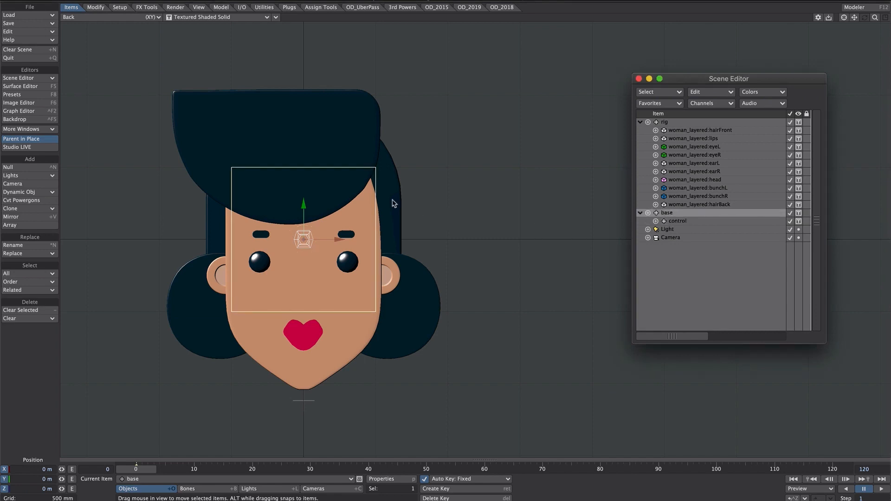
# Move the base null beside the head to about X 1.42 m, Y 751 mm and lock it against selection.
pyautogui.moveTo(325, 212); pyautogui.dragTo(531, 104)
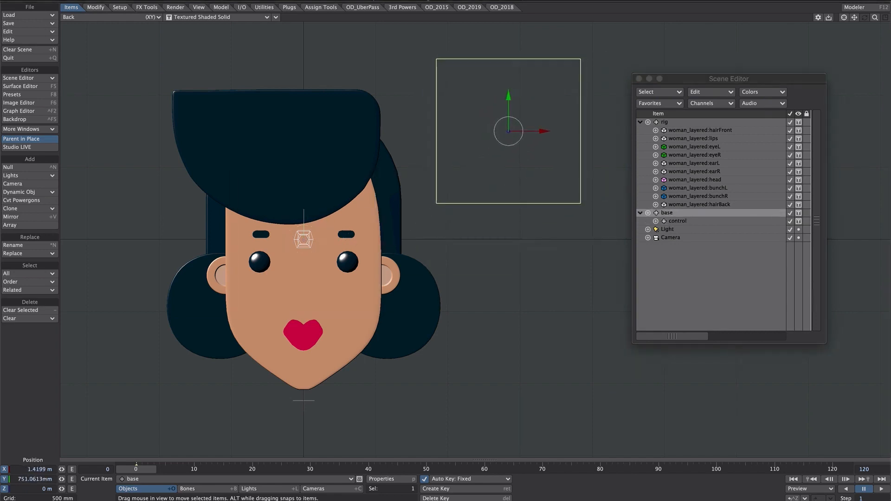
pyautogui.click(807, 213)
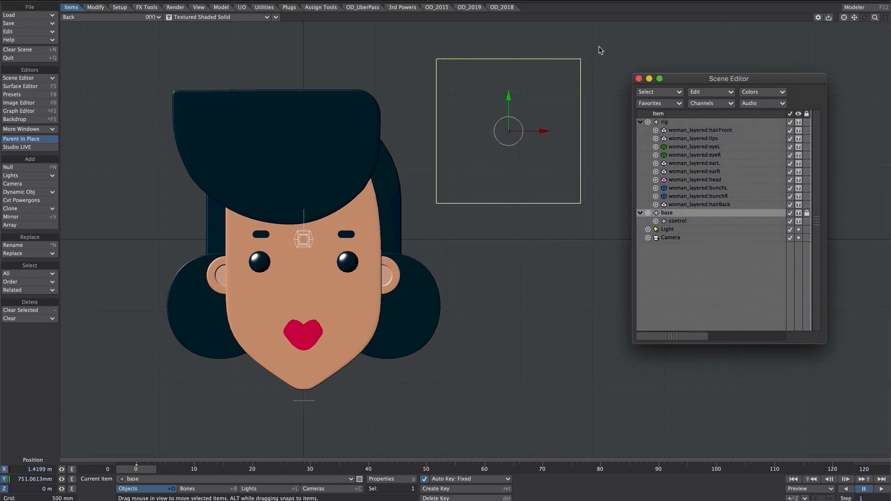
pyautogui.click(461, 203)
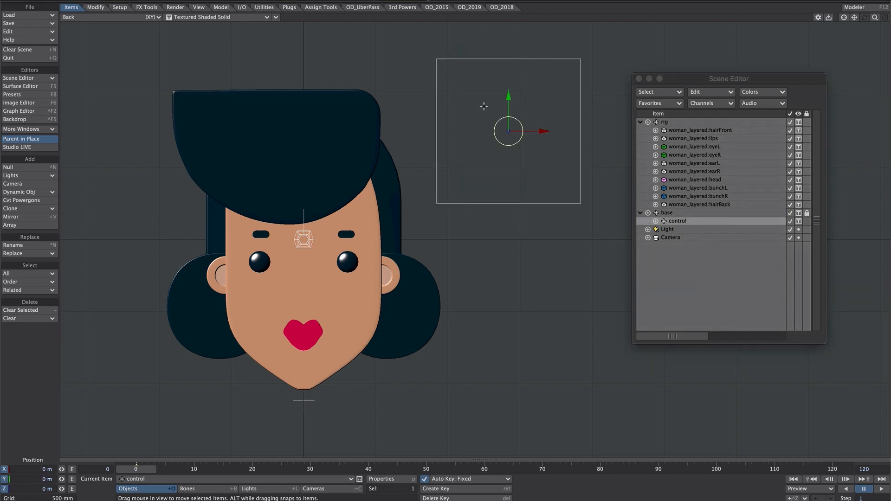
# Enable X position limits for the control null in its motion options, ranging from -0.5 to 0.5.
pyautogui.moveTo(516, 135)
pyautogui.mouseDown()
pyautogui.moveTo(464, 132)
pyautogui.moveTo(513, 147)
pyautogui.mouseUp()
pyautogui.press('m')
pyautogui.hotkey('ctrl', 'z')
pyautogui.moveTo(557, 122); pyautogui.dragTo(680, 62)
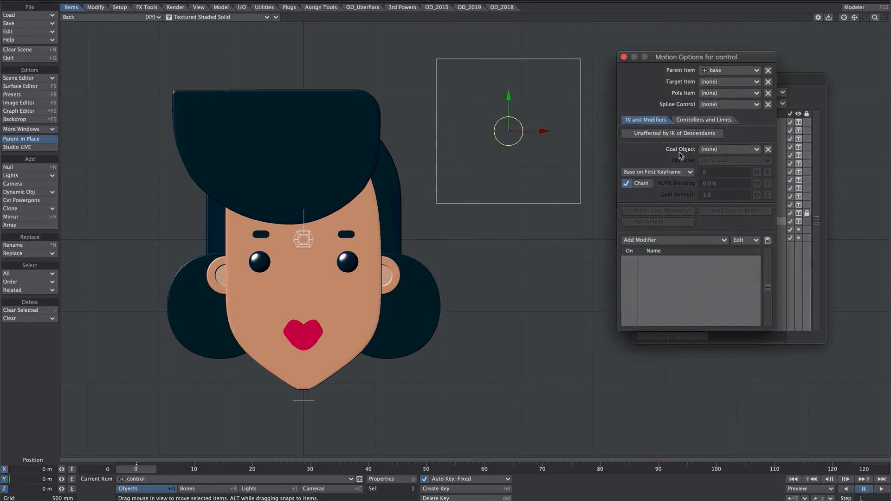
pyautogui.click(704, 120)
pyautogui.click(636, 171)
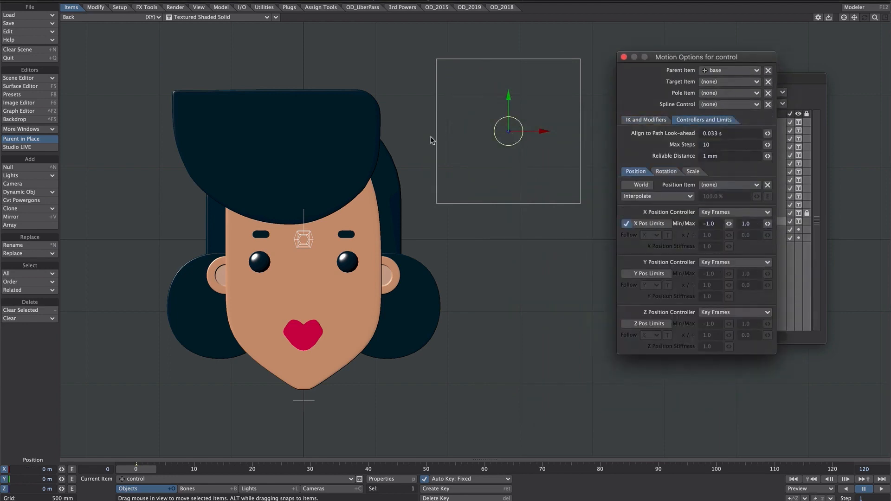
pyautogui.click(714, 224)
pyautogui.write('-')
pyautogui.press('Tab')
# Enable Y position limits for the control null with a minimum of -0.5 and test its movement within the base box.
pyautogui.click(650, 273)
pyautogui.click(709, 272)
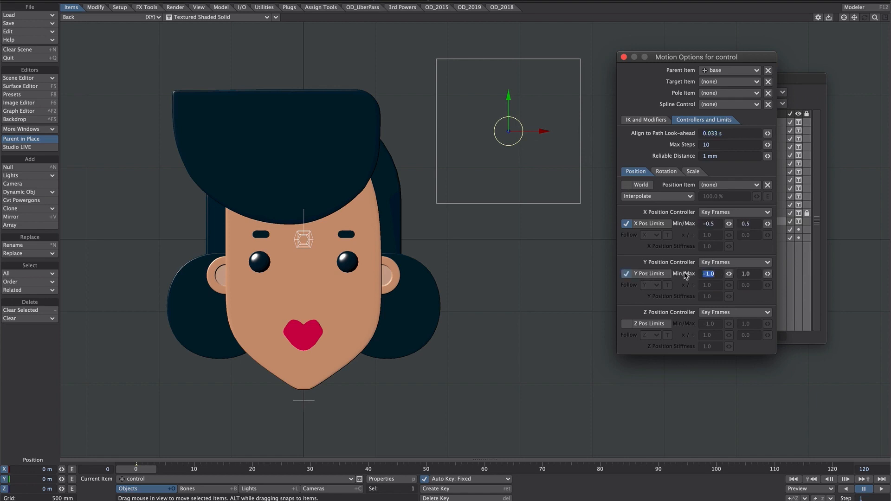
pyautogui.write('-0.5')
pyautogui.press('Tab')
pyautogui.press('Return')
pyautogui.moveTo(552, 102); pyautogui.dragTo(444, 126)
pyautogui.moveTo(444, 126); pyautogui.dragTo(533, 60)
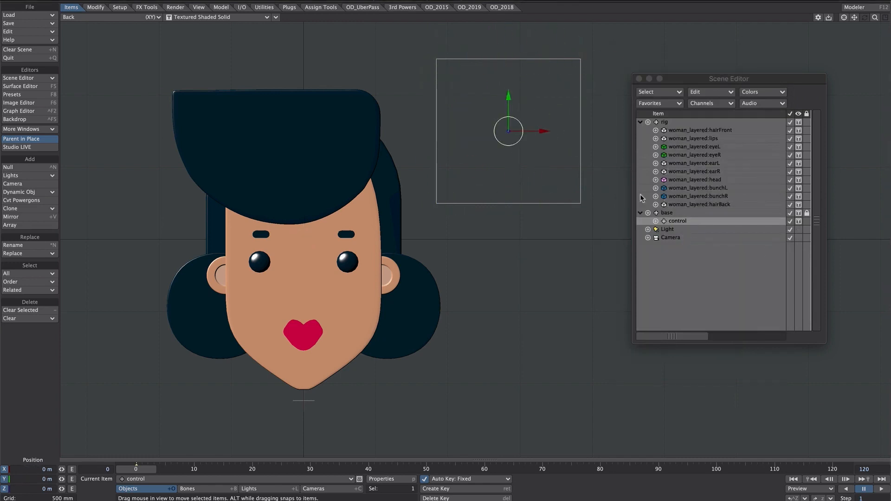
# Lock the rig null in the scene's item list.
pyautogui.click(704, 123)
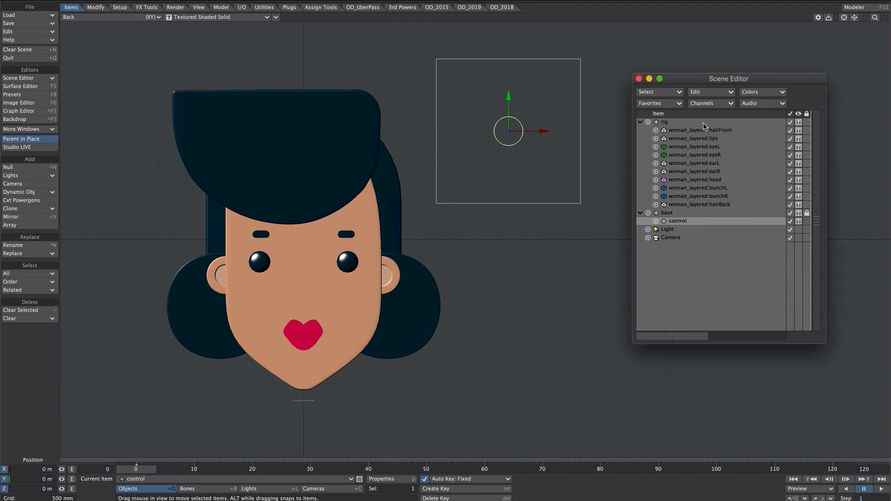
pyautogui.click(806, 122)
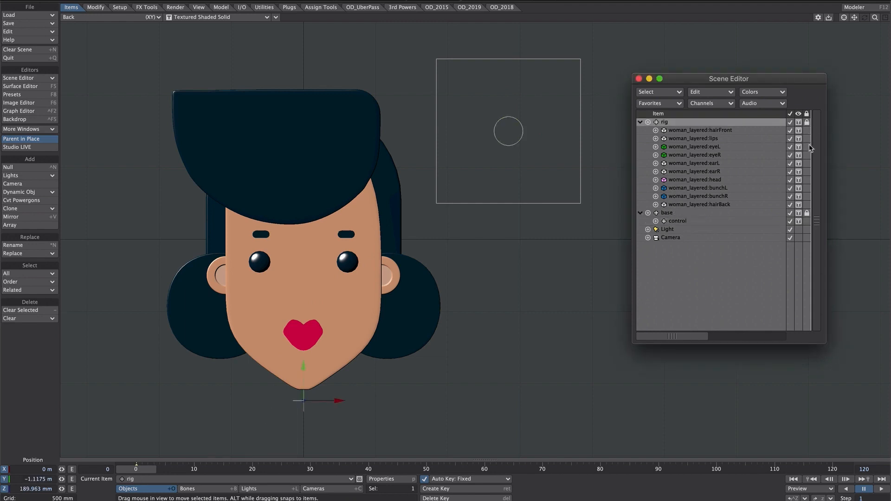
# Select the control null and store it with Store Selected for rig assignments.
pyautogui.click(675, 222)
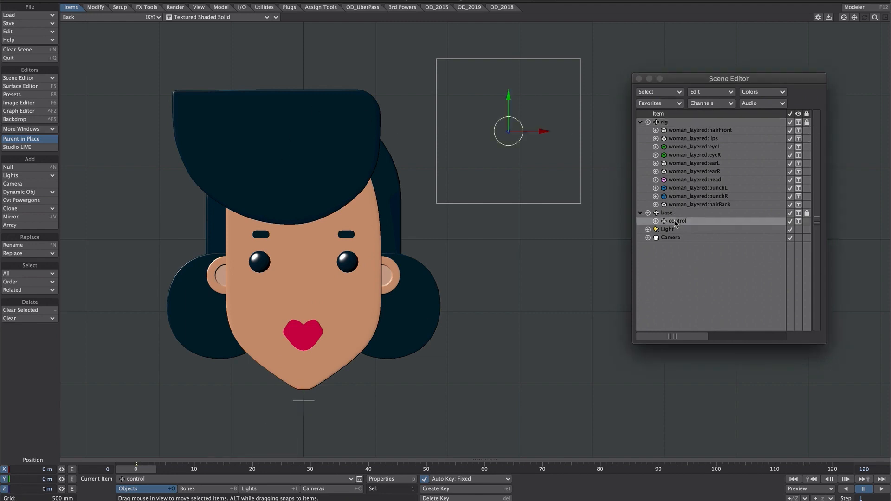
pyautogui.click(119, 8)
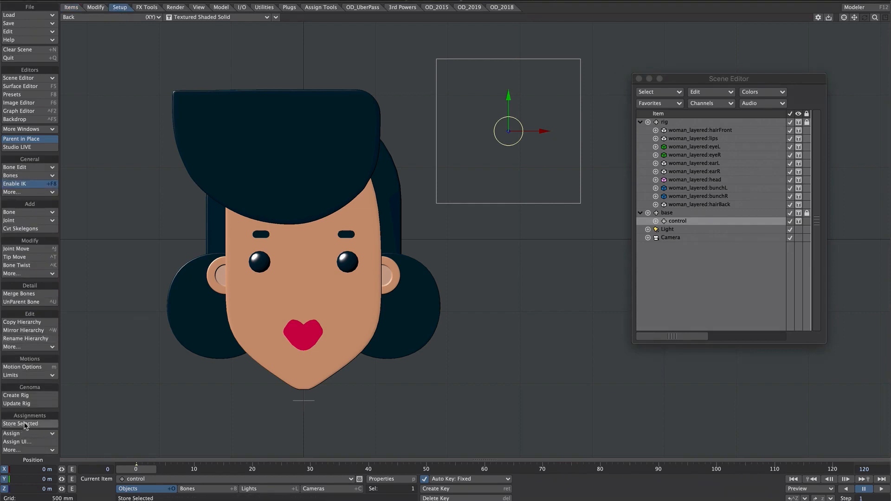
pyautogui.click(53, 425)
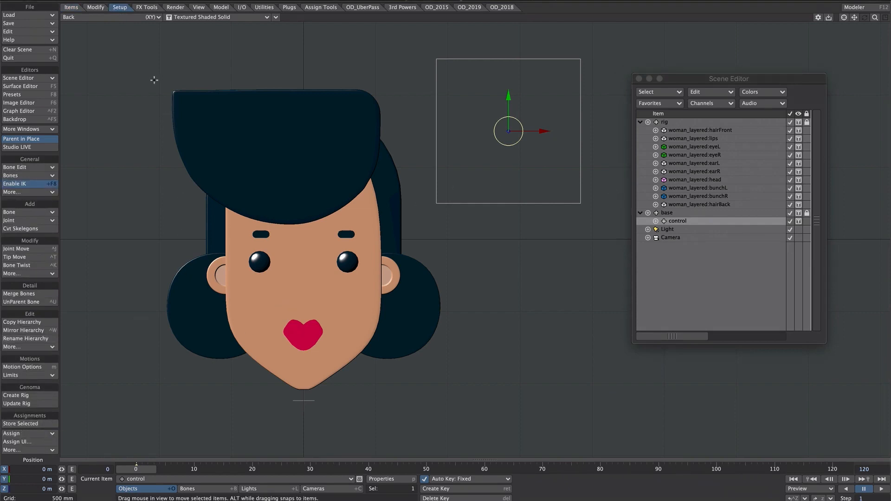
# Select all the woman's head layers under the rig null and assign the stored control null with Same As Position.
pyautogui.moveTo(116, 60); pyautogui.dragTo(441, 384, button='middle')
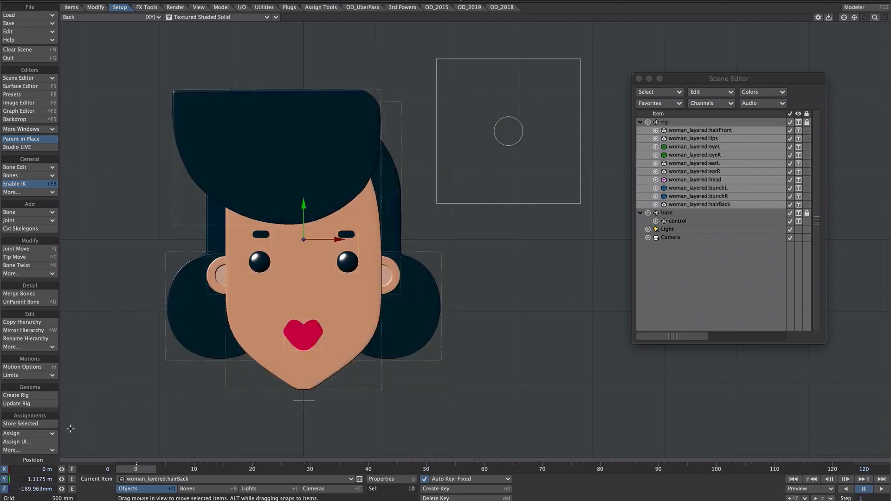
pyautogui.click(49, 434)
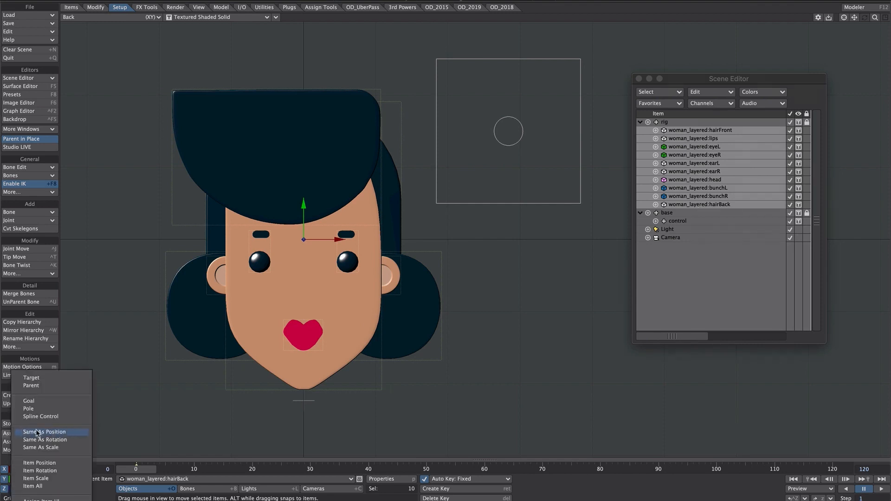
pyautogui.click(76, 431)
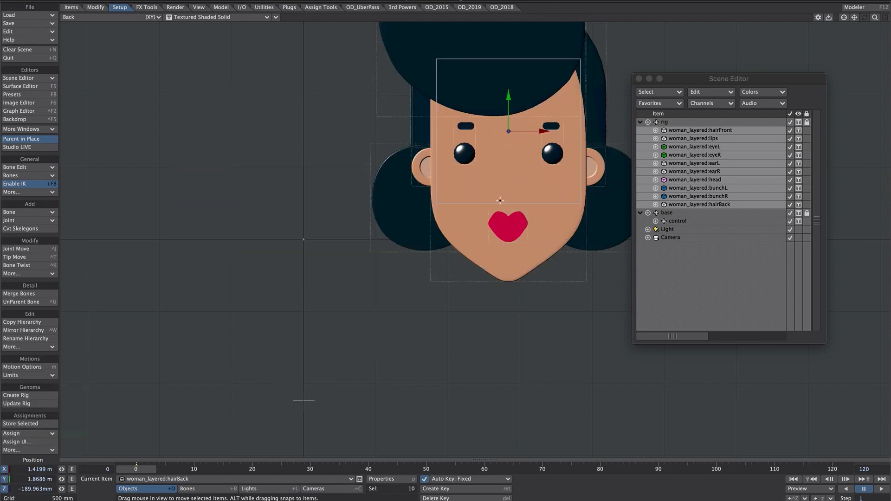
# In the head layers' motion options, turn off World for the position item and switch its mode from Interpolate to Compensate.
pyautogui.press('m')
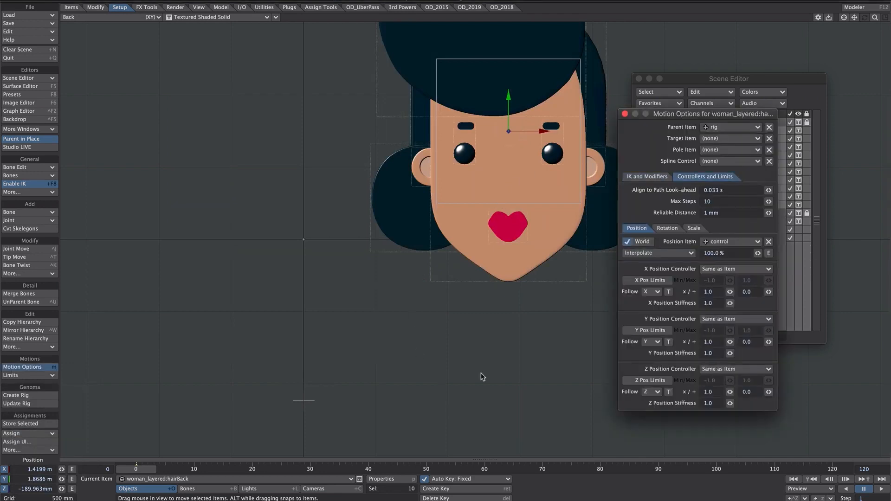
pyautogui.click(642, 242)
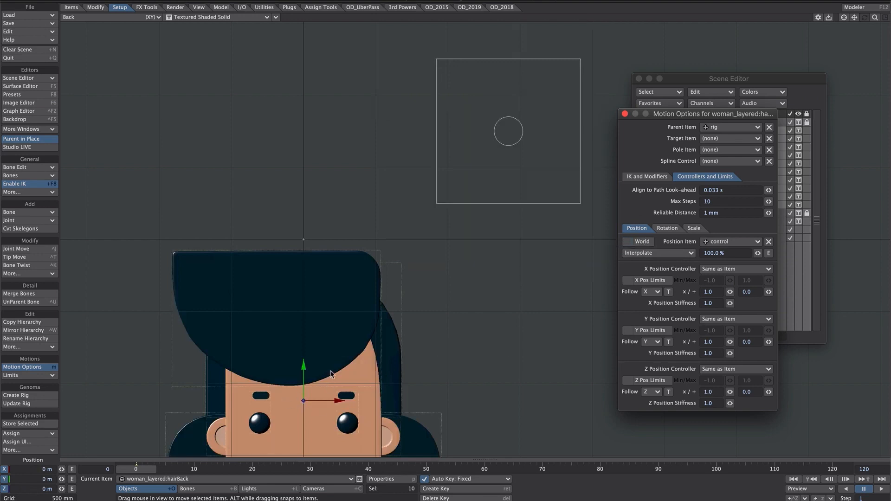
pyautogui.click(638, 255)
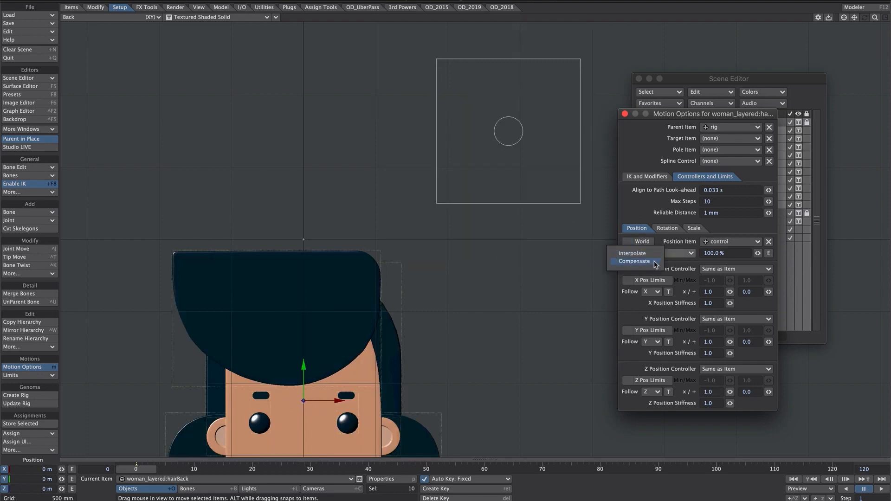
pyautogui.click(635, 260)
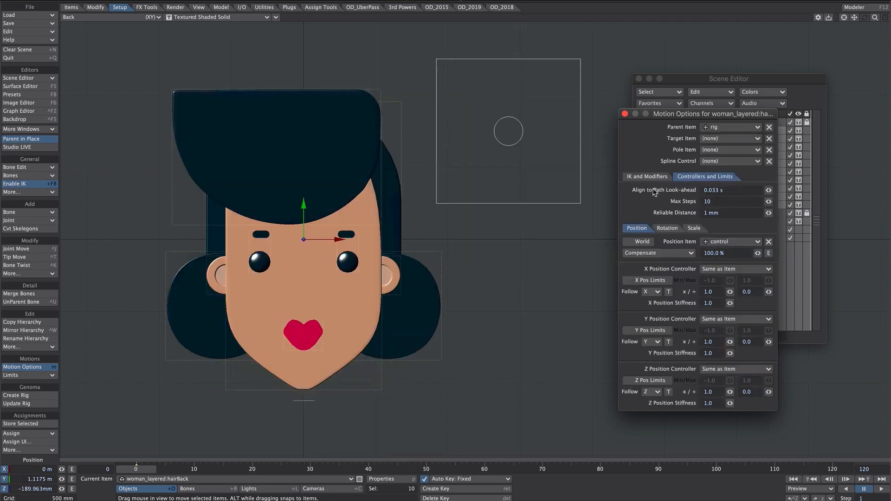
# Move the control null to its maximum X limit as a test and set all head layers' X position follow multiplier to -1.0.
pyautogui.click(511, 133)
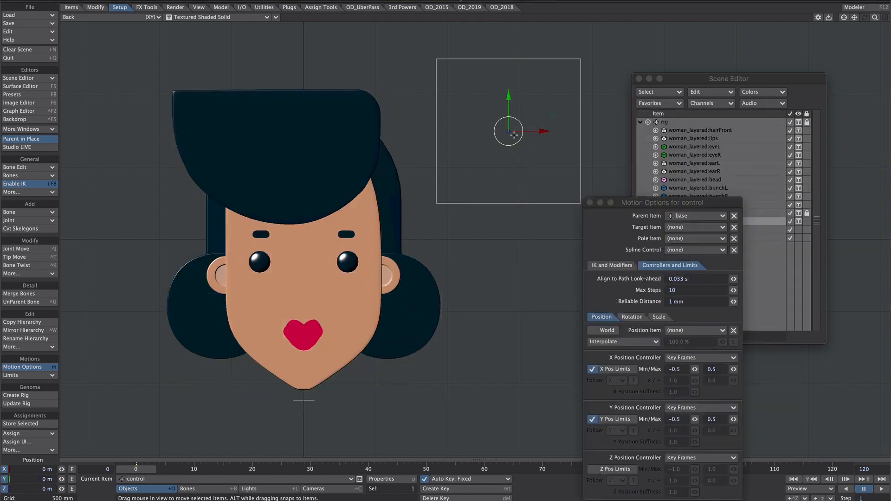
pyautogui.moveTo(543, 131); pyautogui.dragTo(615, 132)
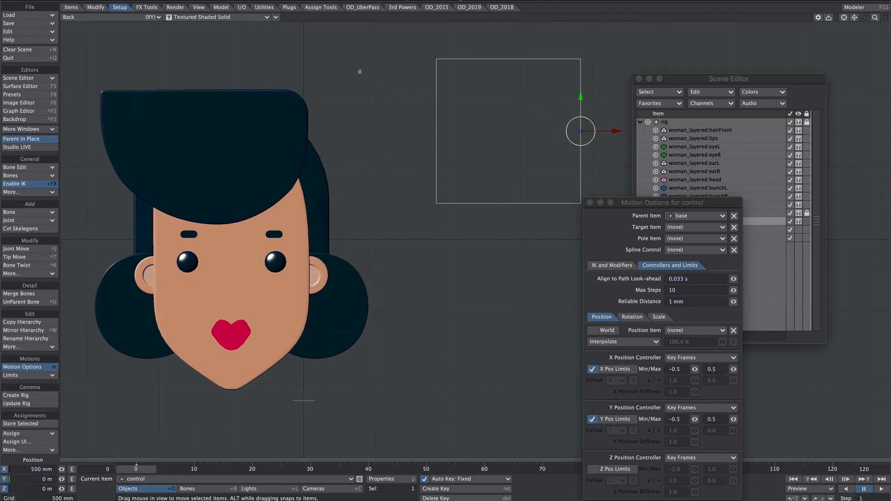
pyautogui.moveTo(360, 71); pyautogui.dragTo(81, 407)
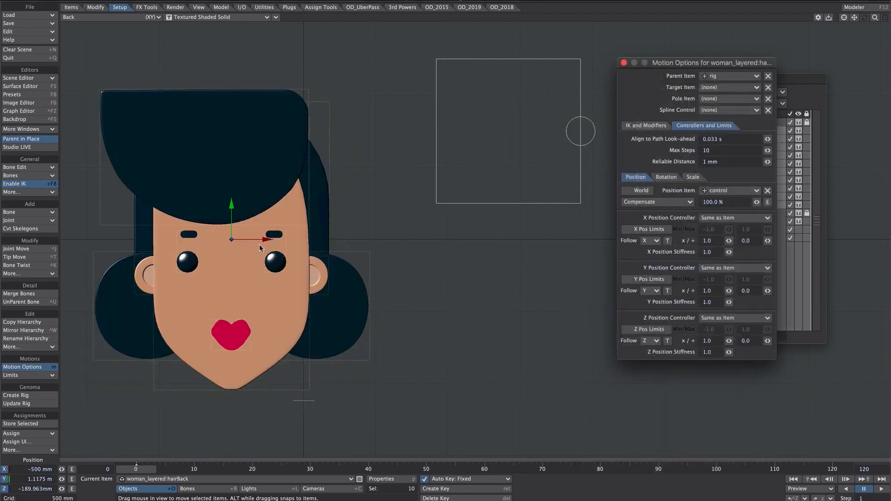
pyautogui.click(704, 240)
pyautogui.write('-')
pyautogui.press('Tab')
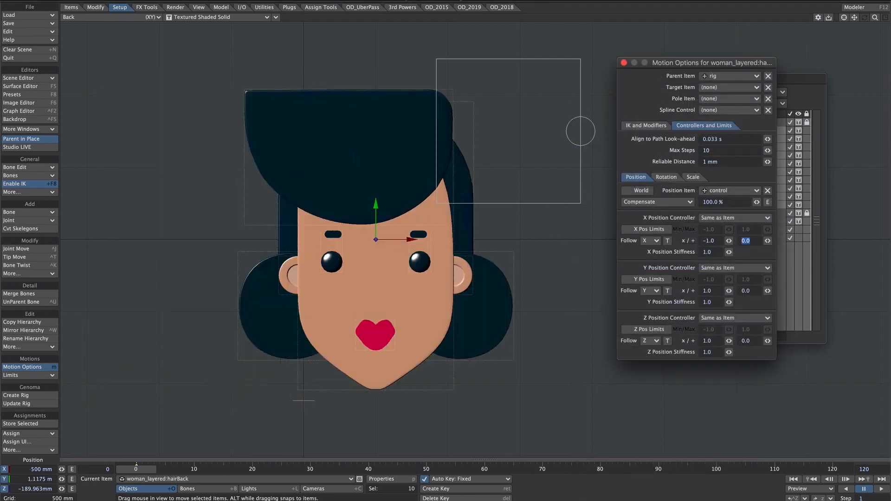
# Set the head layers' Y position follow multiplier to -1.0 and test by moving the control null to its minimum X limit.
pyautogui.click(702, 291)
pyautogui.click(532, 196)
pyautogui.moveTo(598, 121); pyautogui.dragTo(474, 130)
pyautogui.hotkey('ctrl', 'z')
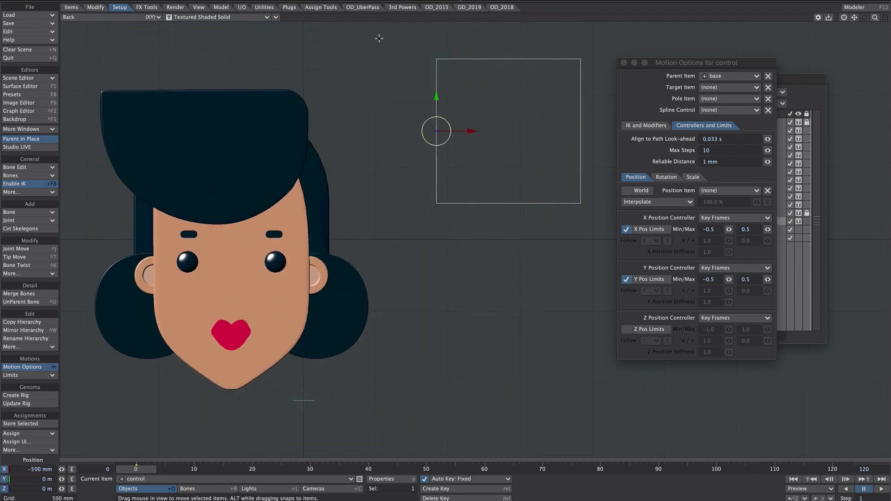
# Select all the head layers again and set their position item strength to 0%.
pyautogui.moveTo(390, 56); pyautogui.dragTo(84, 415, button='right')
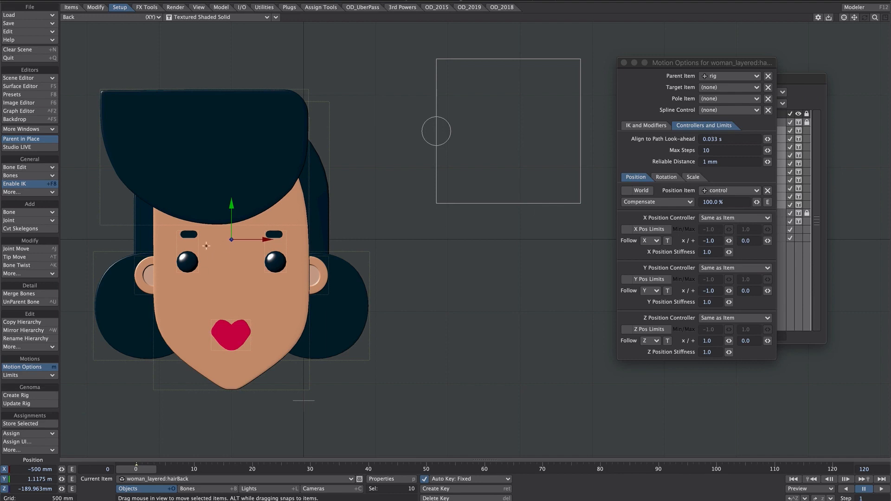
pyautogui.click(736, 202)
pyautogui.write('0')
pyautogui.press('Return')
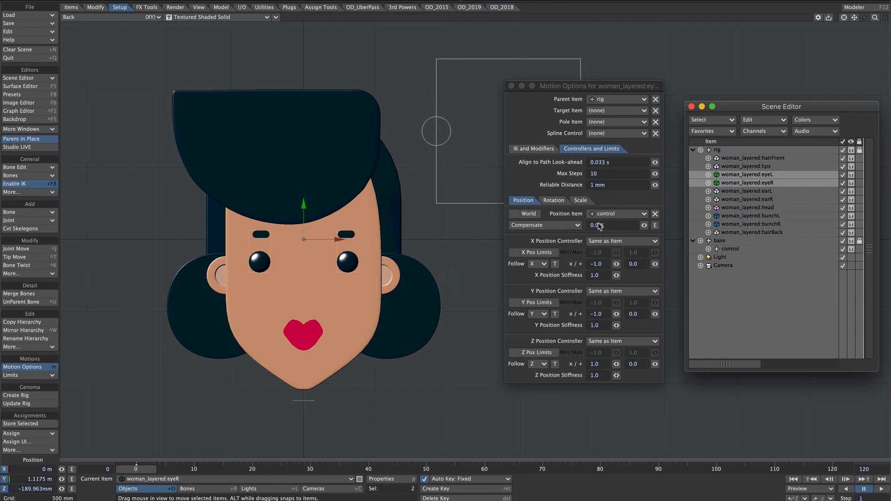
# Set the position item strength to 50% for both eyes and 16.5% for the head layer.
pyautogui.moveTo(644, 225); pyautogui.dragTo(644, 226)
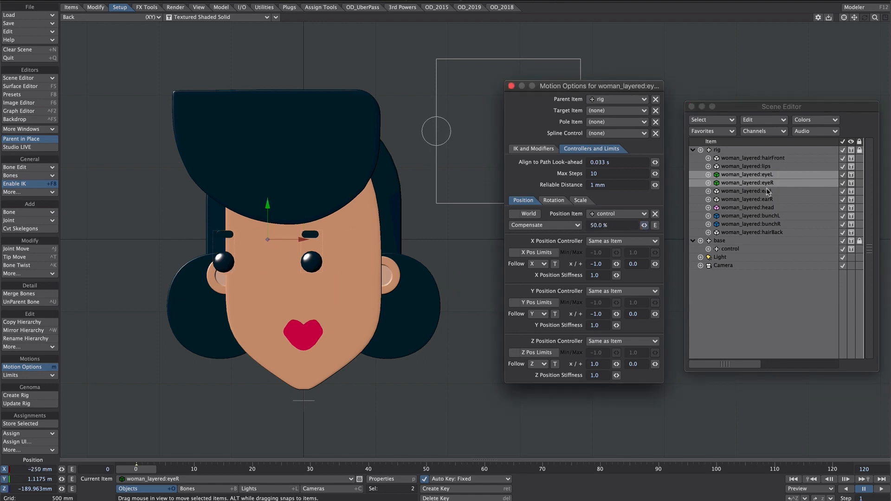
pyautogui.click(764, 208)
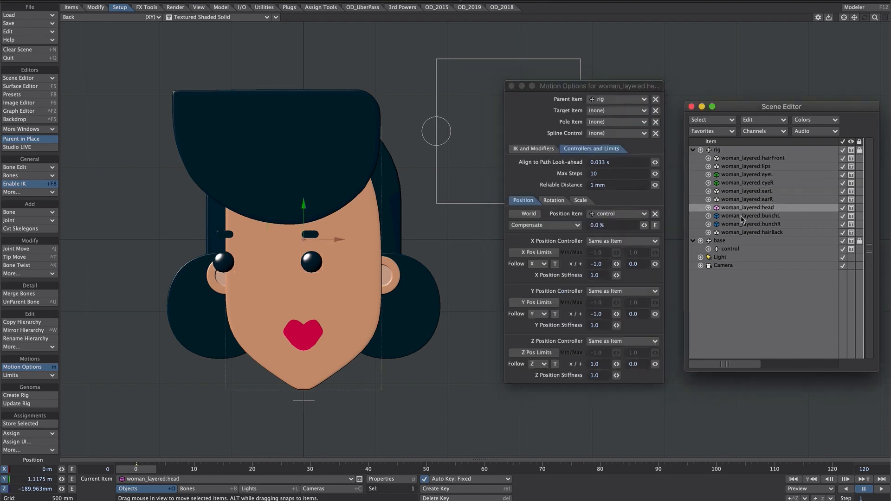
pyautogui.moveTo(644, 225); pyautogui.dragTo(645, 226)
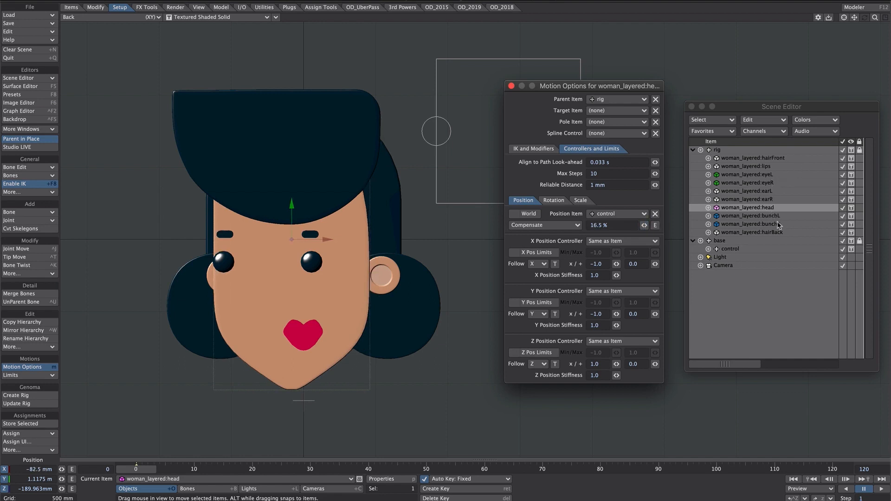
# Adjust the position item strength of the lips, front hair (56%) and back hair (-9.5%), raising the control null slightly to judge the effect.
pyautogui.click(759, 168)
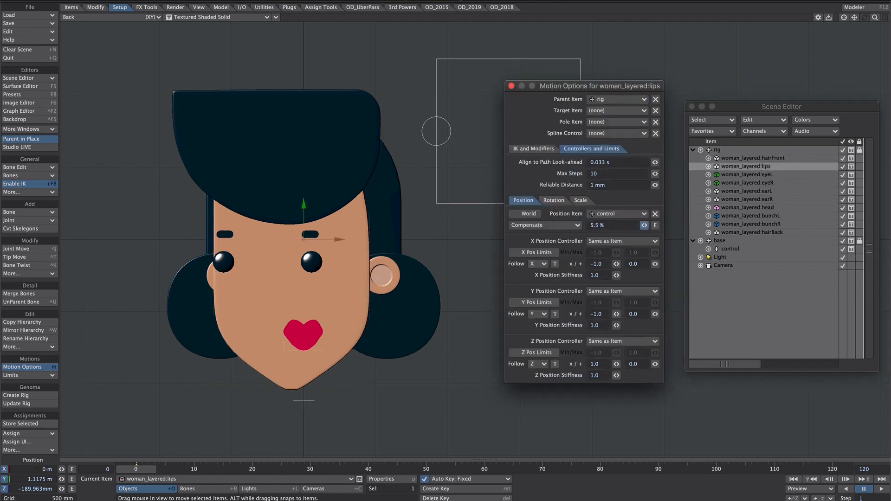
pyautogui.moveTo(644, 225); pyautogui.dragTo(649, 225)
pyautogui.click(334, 102)
pyautogui.moveTo(436, 120)
pyautogui.mouseDown()
pyautogui.moveTo(581, 140)
pyautogui.moveTo(436, 132)
pyautogui.moveTo(445, 84)
pyautogui.moveTo(436, 124)
pyautogui.moveTo(438, 113)
pyautogui.moveTo(579, 123)
pyautogui.moveTo(436, 120)
pyautogui.mouseUp()
pyautogui.moveTo(644, 225); pyautogui.dragTo(645, 222)
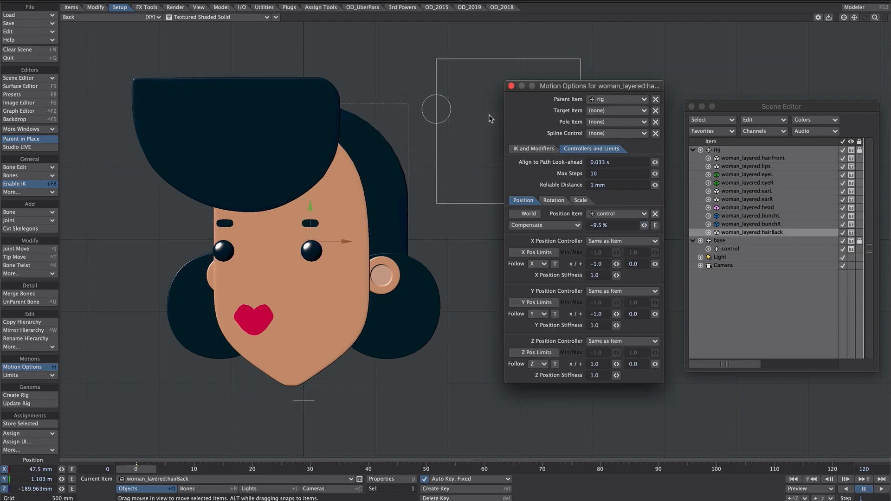
# Raise the control null along Y to check the parallax and adjust the position item strength of both hair bunches.
pyautogui.click(459, 100)
pyautogui.click(436, 109)
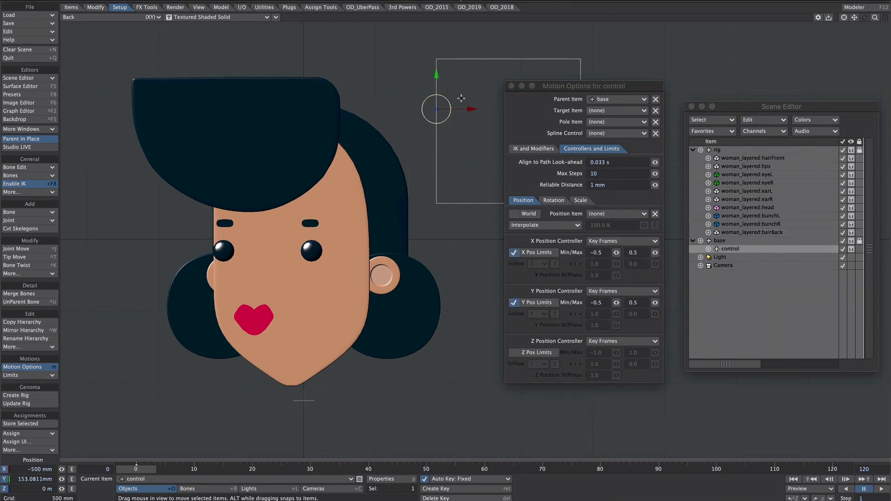
pyautogui.moveTo(436, 109)
pyautogui.mouseDown()
pyautogui.moveTo(580, 109)
pyautogui.moveTo(436, 108)
pyautogui.moveTo(580, 109)
pyautogui.moveTo(436, 95)
pyautogui.mouseUp()
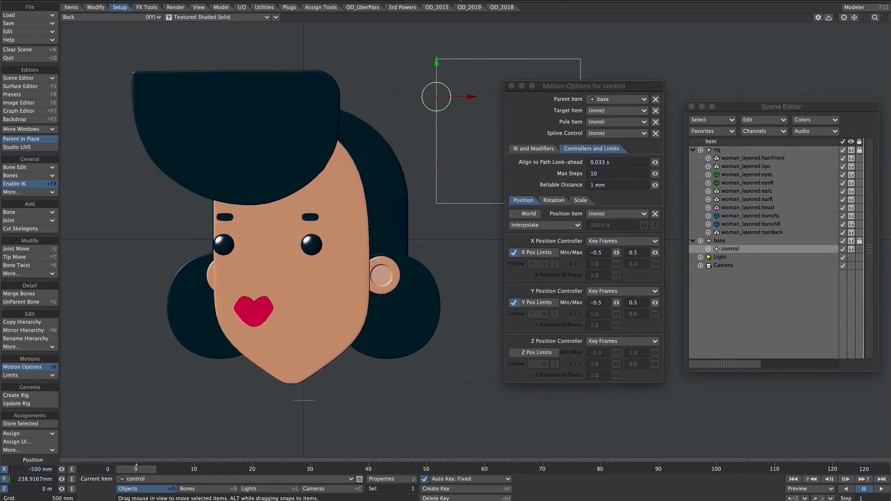
pyautogui.moveTo(437, 96); pyautogui.dragTo(436, 92)
pyautogui.keyDown('shift'); pyautogui.click(200, 295); pyautogui.keyUp('shift')
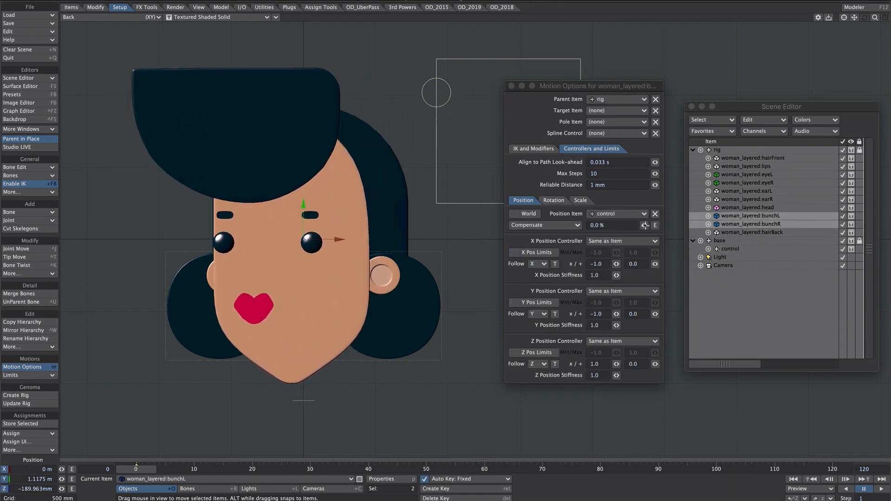
pyautogui.moveTo(645, 225); pyautogui.dragTo(645, 225)
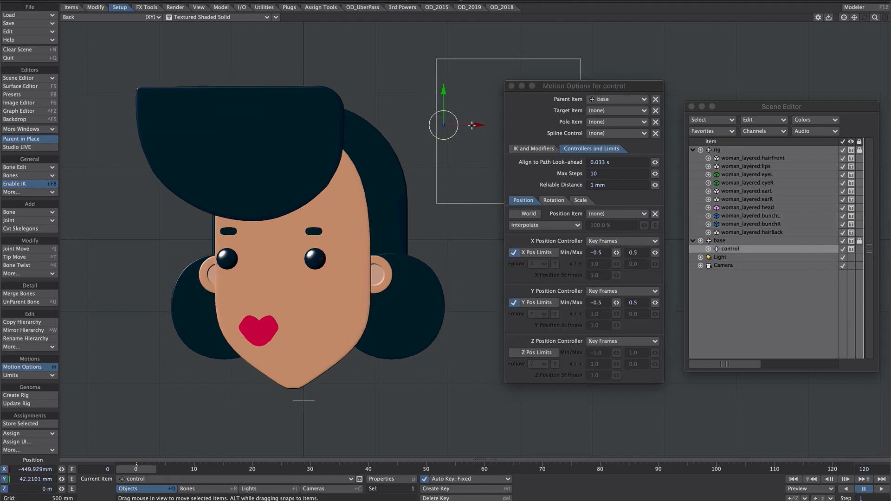
# Move the control null to its upper Y limit and set both eyes' Y position follow multiplier to about -1.42.
pyautogui.moveTo(472, 125); pyautogui.dragTo(495, 59)
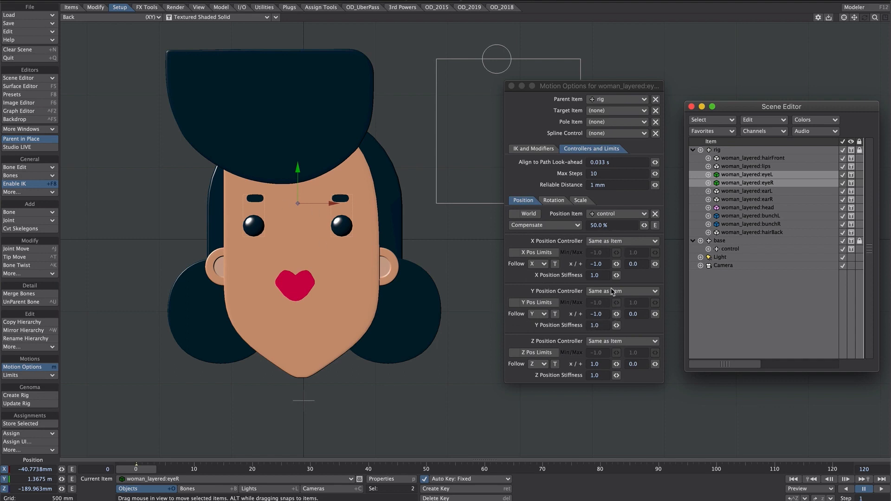
pyautogui.moveTo(616, 314); pyautogui.dragTo(643, 314)
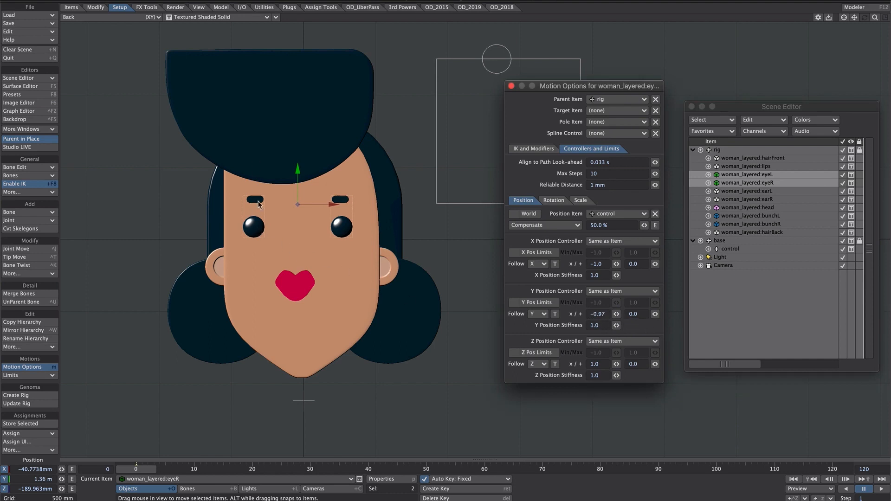
pyautogui.moveTo(617, 313); pyautogui.dragTo(393, 238)
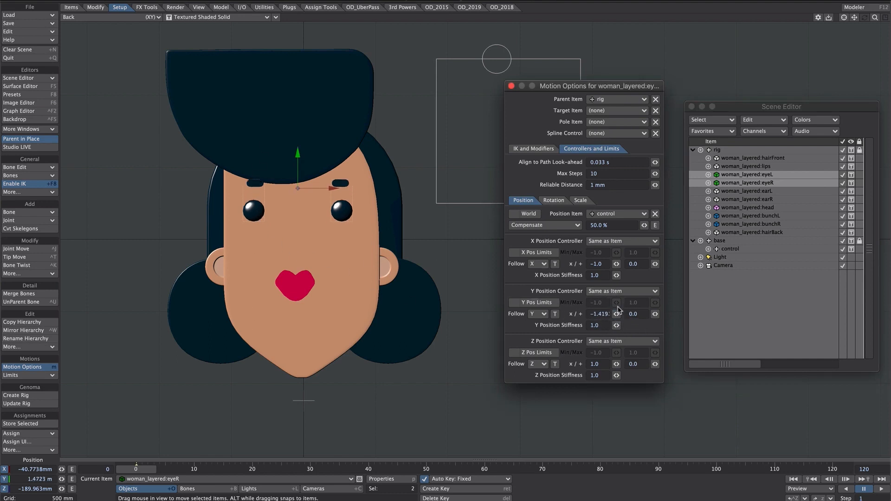
# Set the front hair's Y position follow multiplier to about -1.23 and test the rig by moving the control null within the box.
pyautogui.click(463, 178)
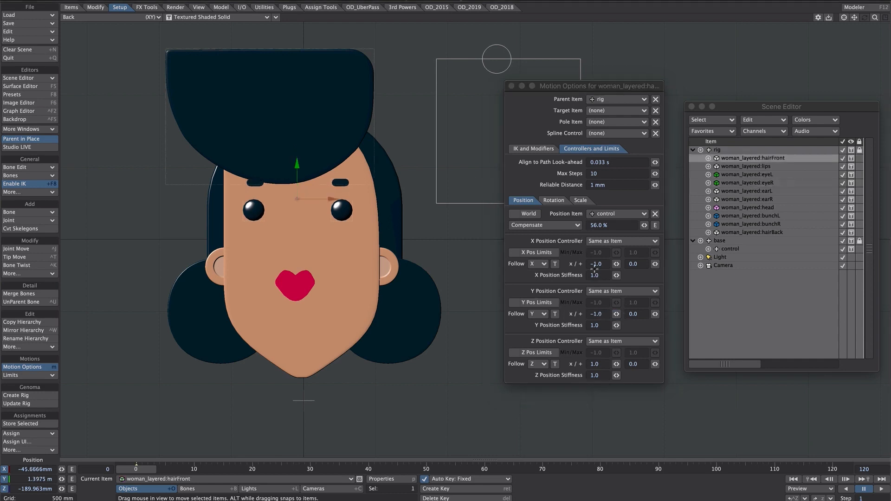
pyautogui.moveTo(616, 316); pyautogui.dragTo(622, 316)
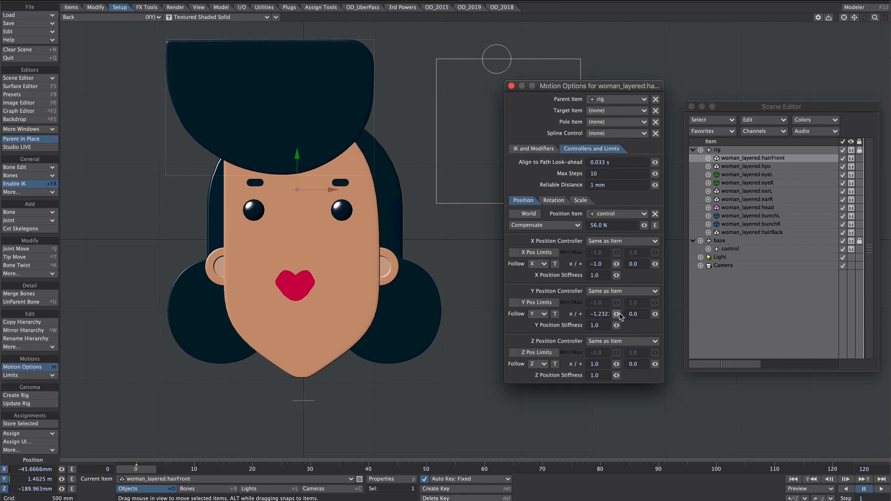
pyautogui.click(490, 46)
pyautogui.moveTo(490, 46); pyautogui.dragTo(499, 152)
pyautogui.moveTo(517, 110); pyautogui.dragTo(522, 109)
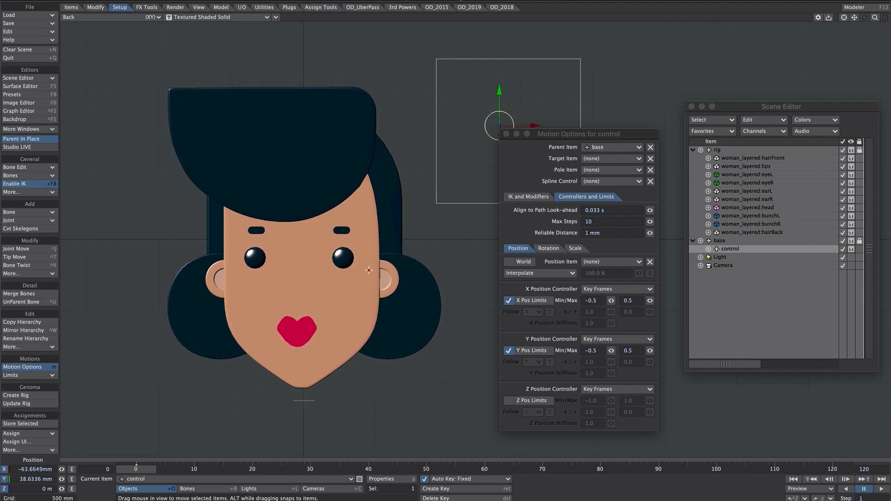
# Set the control null as the rig null's rotation item, with heading and pitch using Same as Item and heading following X.
pyautogui.click(718, 150)
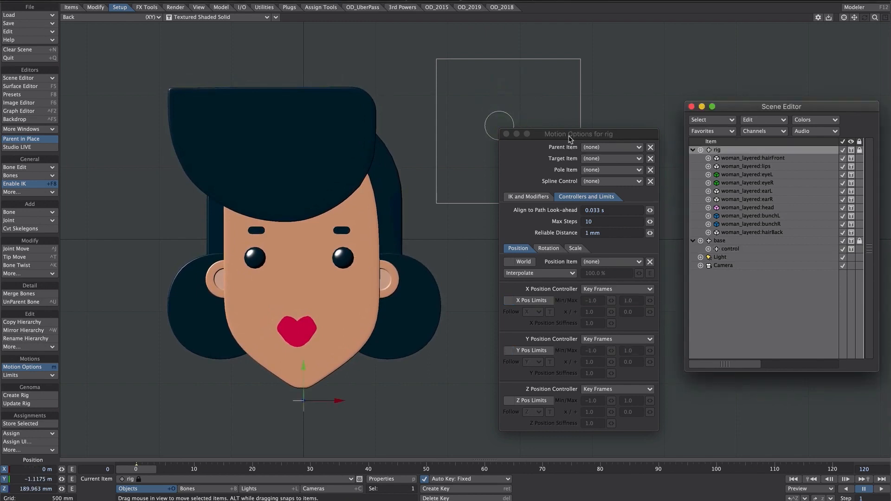
pyautogui.moveTo(569, 139); pyautogui.dragTo(573, 138)
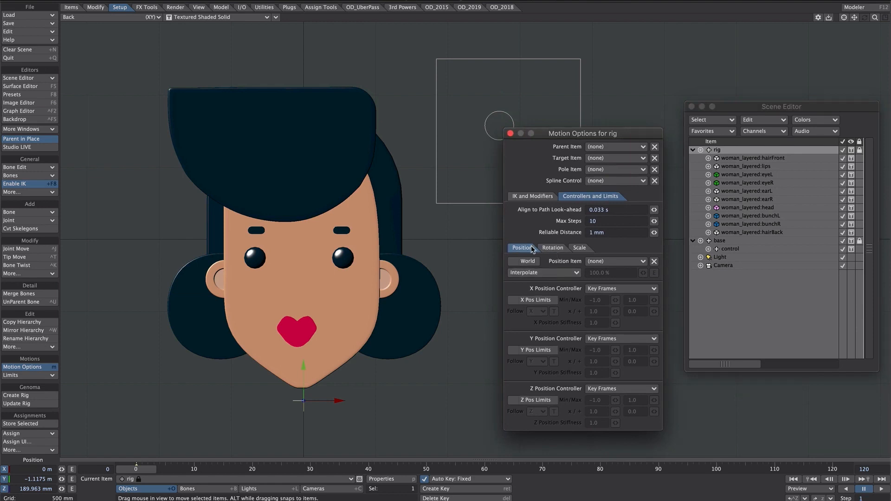
pyautogui.click(554, 249)
pyautogui.click(608, 261)
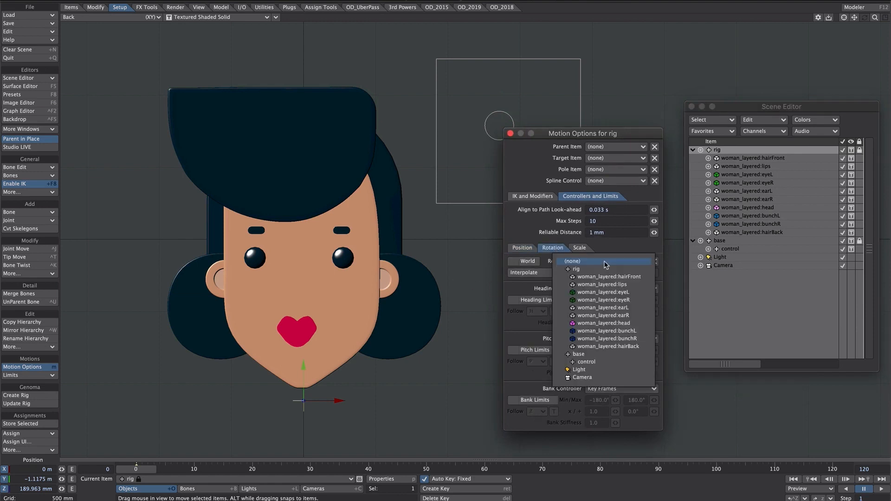
pyautogui.click(591, 362)
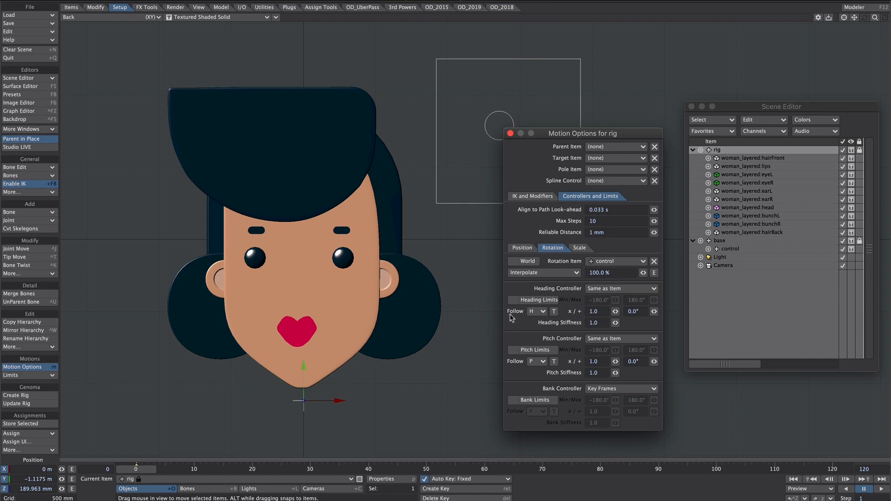
pyautogui.click(537, 312)
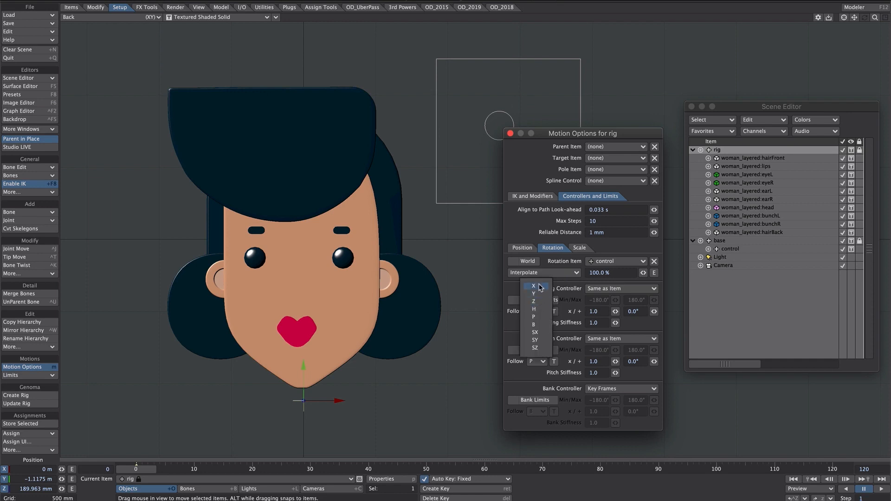
pyautogui.click(540, 286)
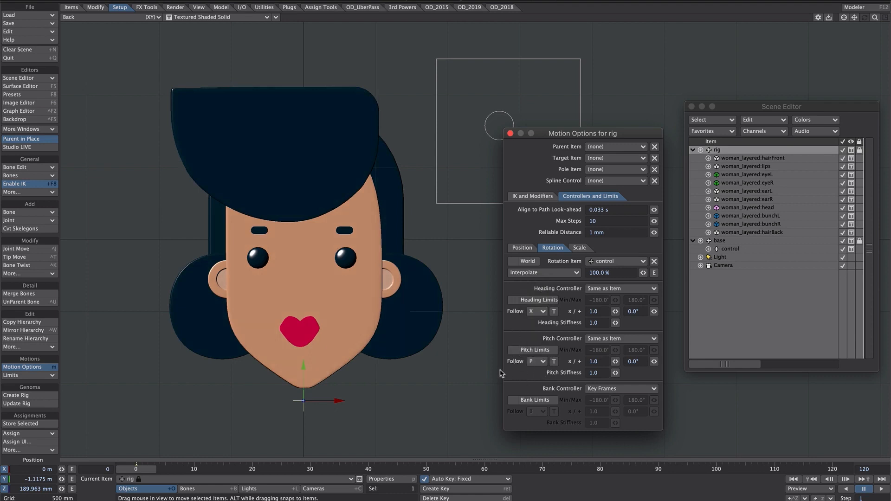
# Set the rig's pitch controller to follow Y and test it by moving the control null around its box to the lower X limit.
pyautogui.click(537, 362)
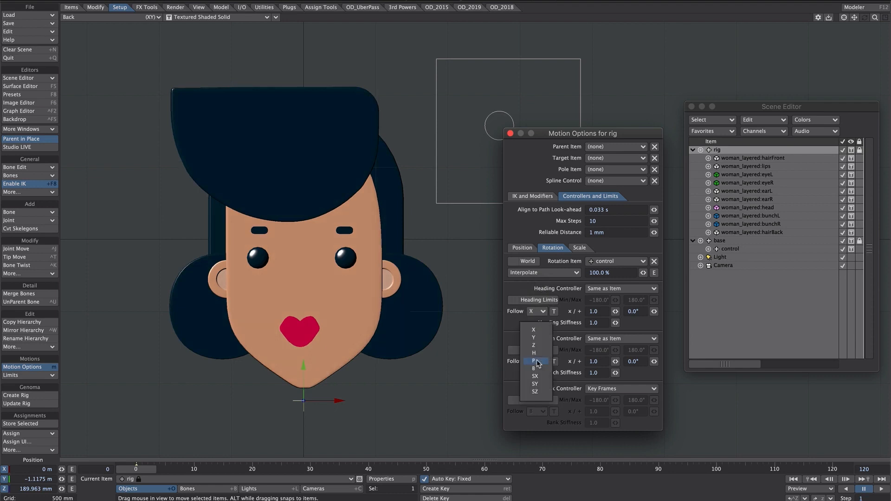
pyautogui.click(540, 339)
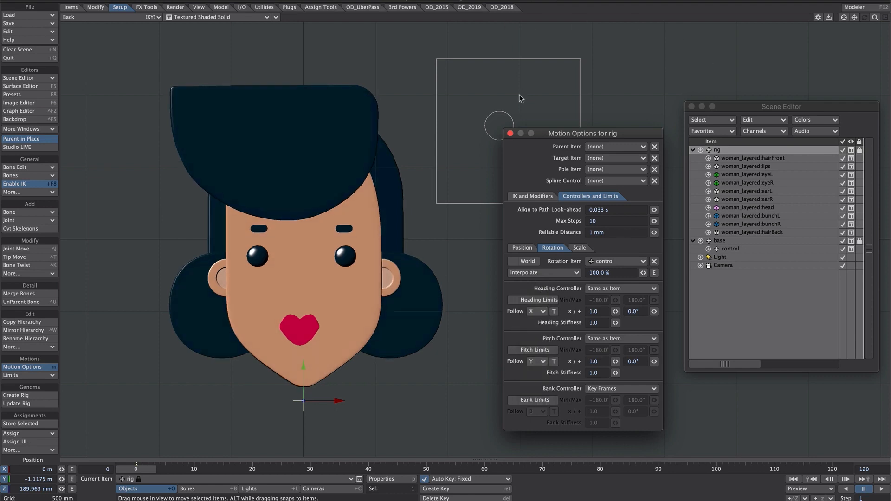
pyautogui.moveTo(520, 68); pyautogui.dragTo(461, 149)
pyautogui.moveTo(529, 103); pyautogui.dragTo(436, 102)
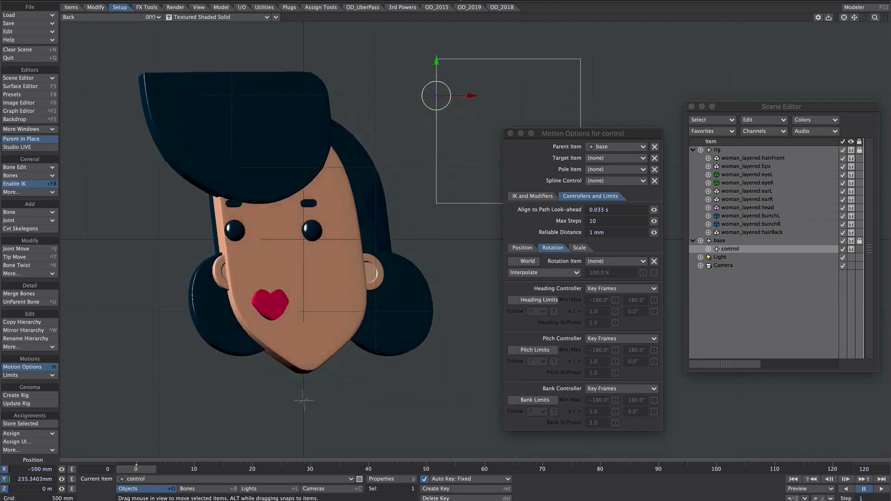
# Set the rig's heading follow multiplier to -1.0 and test the turn by moving the control null across the box.
pyautogui.click(718, 150)
pyautogui.click(590, 311)
pyautogui.write('-')
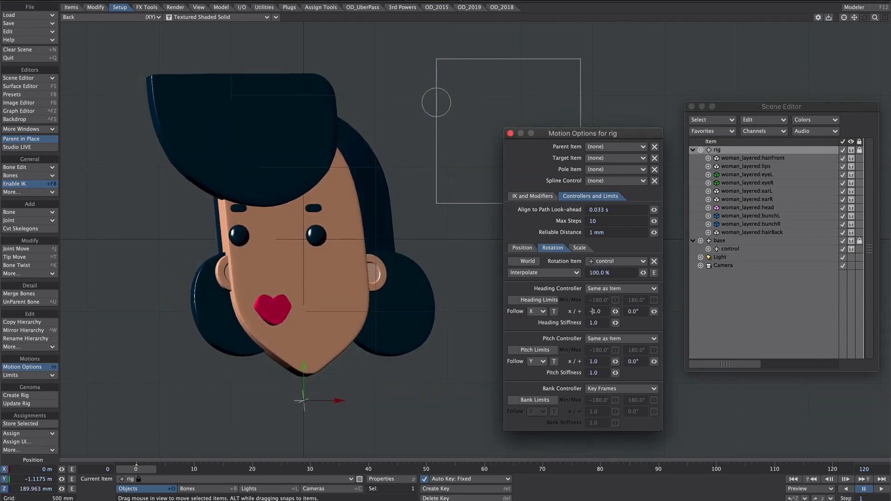
pyautogui.press('Tab')
pyautogui.write('2')
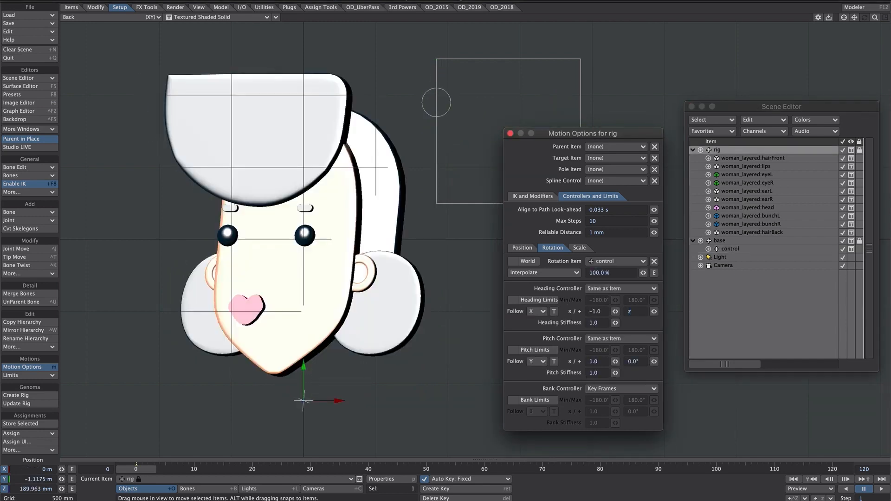
pyautogui.press('Tab')
pyautogui.click(459, 82)
pyautogui.moveTo(458, 82); pyautogui.dragTo(571, 108)
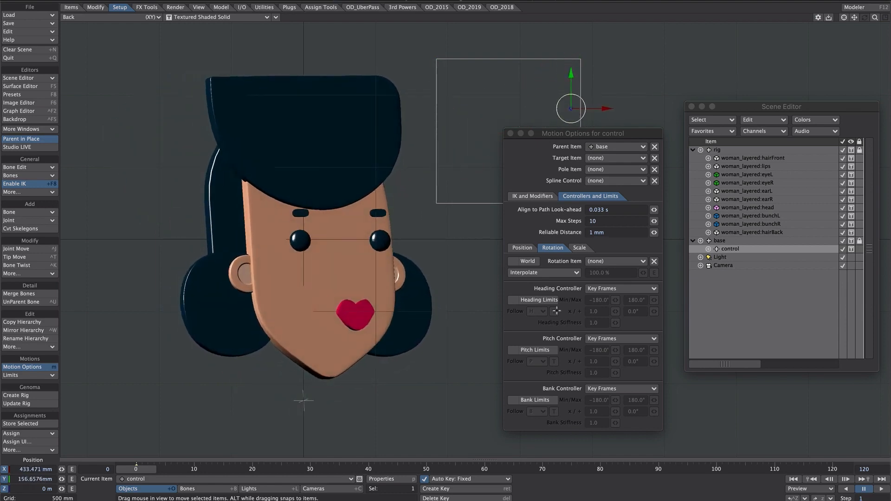
# Lower the rig's rotation item strength to about 53.5% and check the head with the control null at its lower X limit.
pyautogui.click(717, 149)
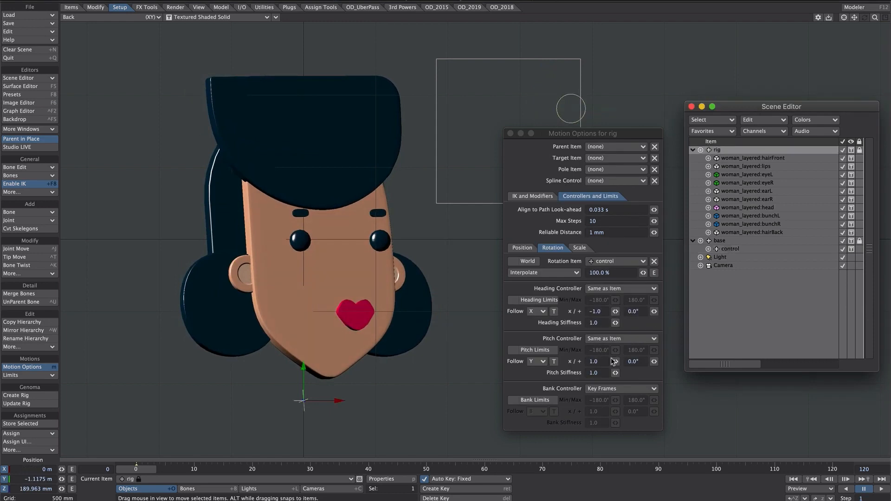
pyautogui.moveTo(643, 273); pyautogui.dragTo(558, 261)
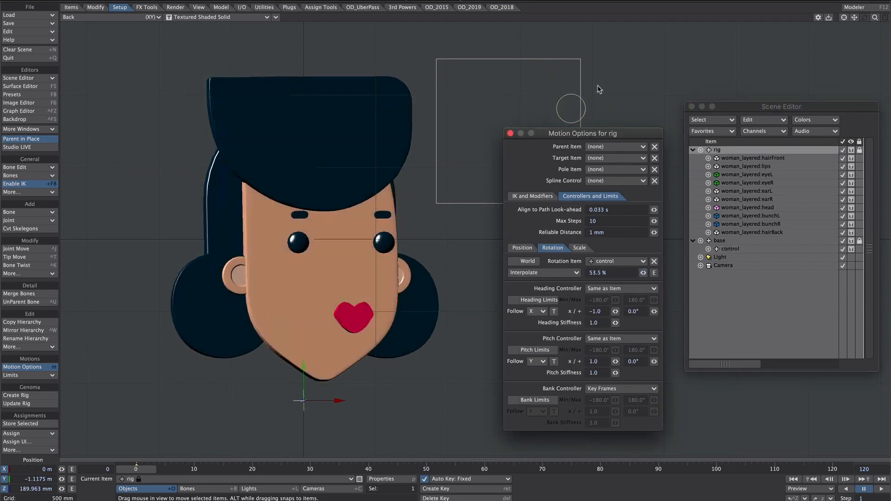
pyautogui.click(575, 100)
pyautogui.click(569, 108)
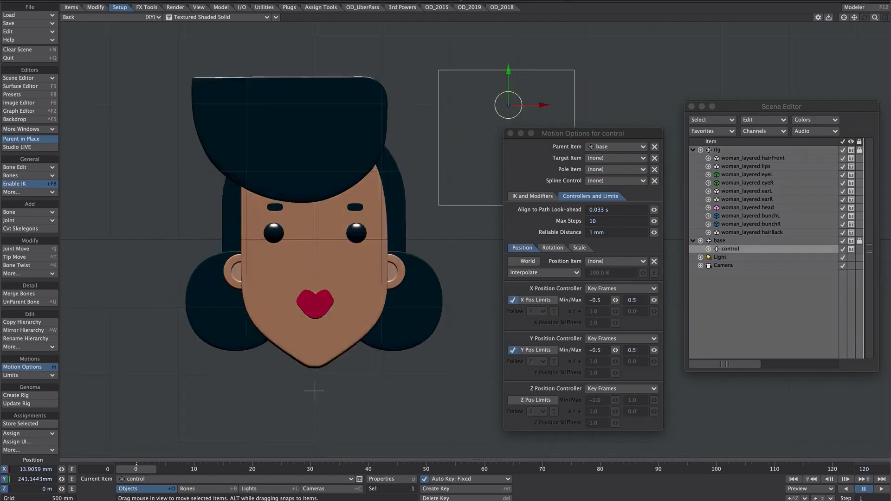
pyautogui.moveTo(509, 105); pyautogui.dragTo(439, 136)
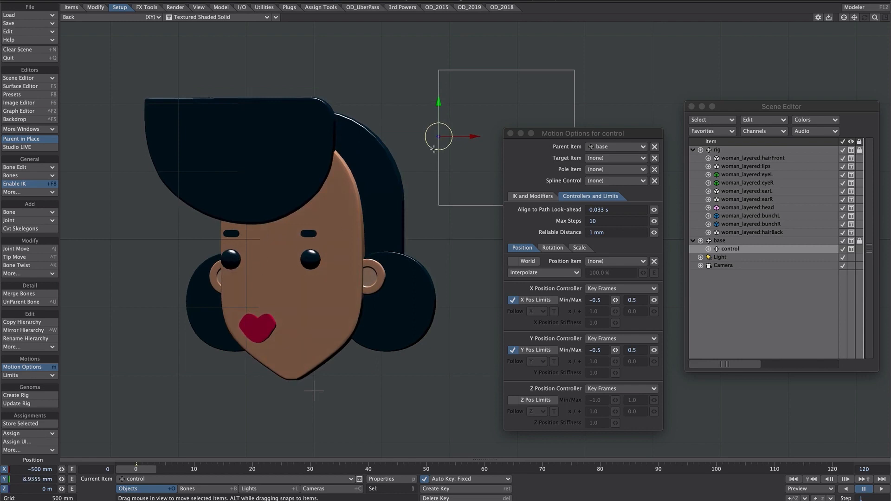
pyautogui.moveTo(474, 136); pyautogui.dragTo(534, 136)
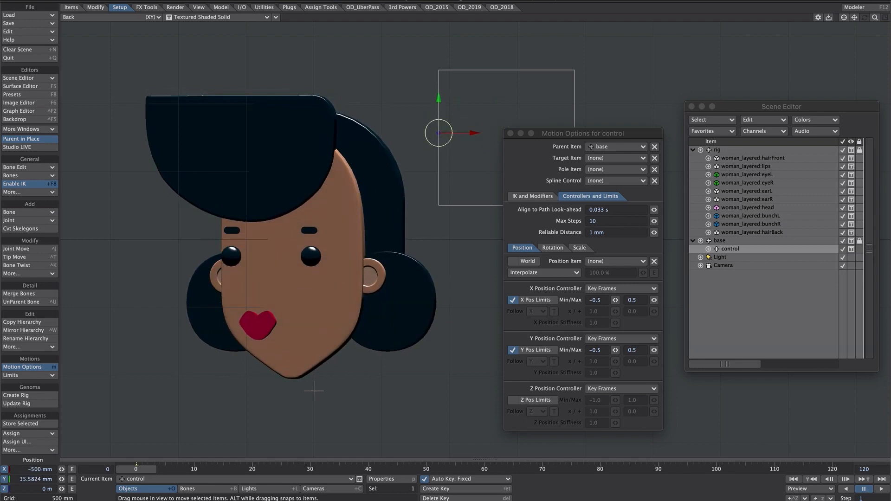
pyautogui.moveTo(353, 184); pyautogui.dragTo(349, 188)
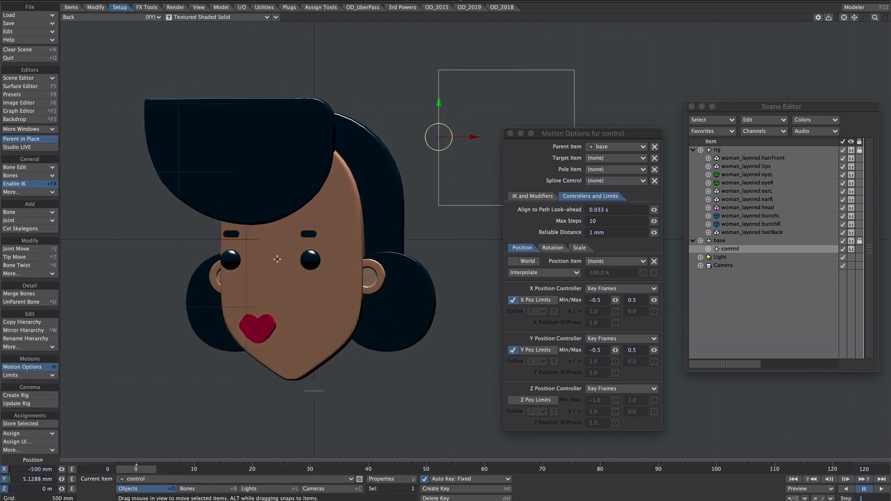
pyautogui.moveTo(466, 144)
pyautogui.mouseDown()
pyautogui.moveTo(594, 139)
pyautogui.moveTo(464, 139)
pyautogui.mouseUp()
# Open the X follow texture of the eyeL layer and make it a Gradient with Follow X as input parameter.
pyautogui.click(747, 174)
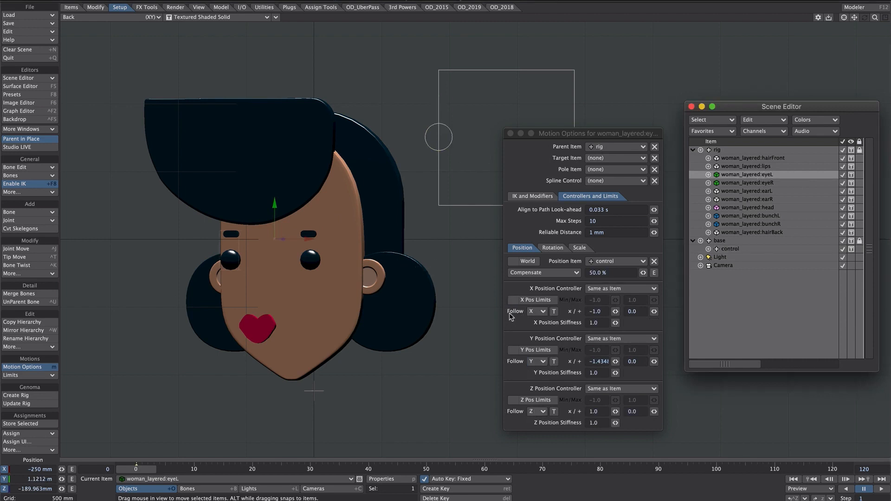
pyautogui.click(554, 312)
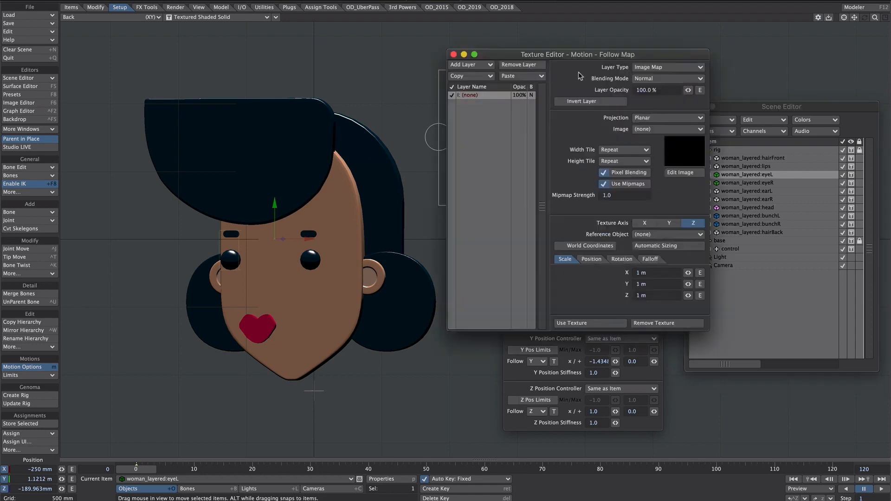
pyautogui.click(662, 67)
pyautogui.click(657, 84)
pyautogui.moveTo(642, 59); pyautogui.dragTo(687, 81)
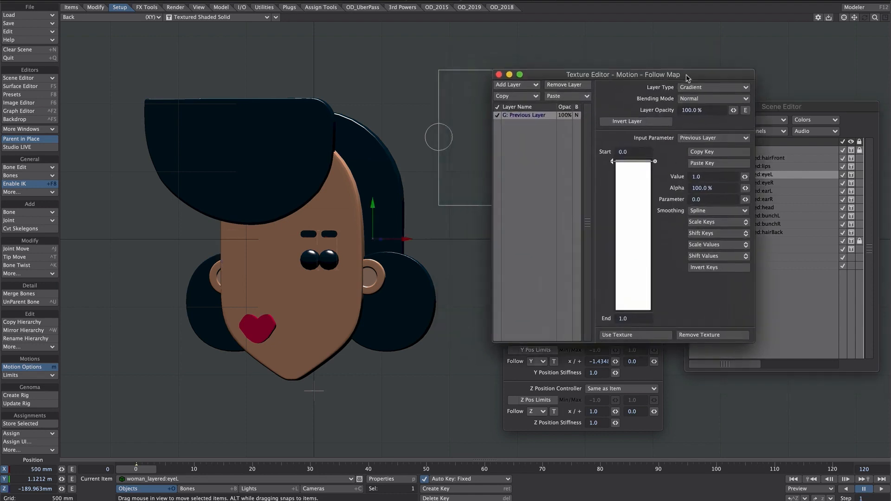
pyautogui.click(705, 140)
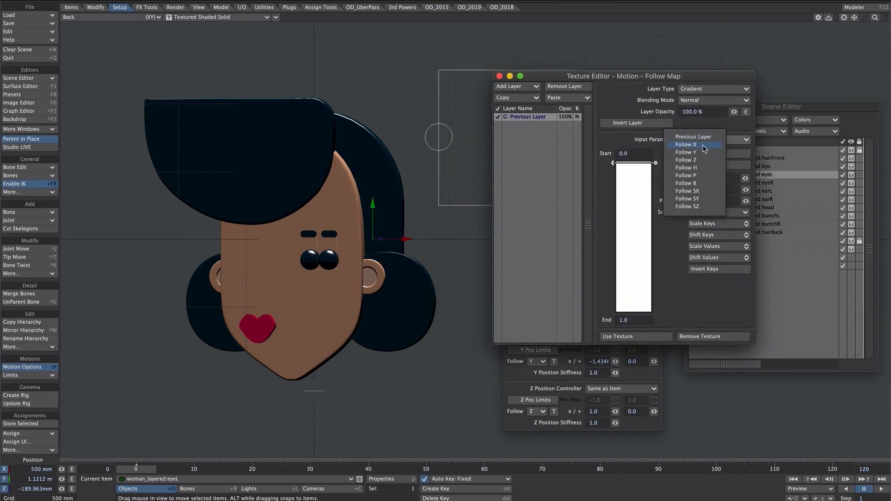
pyautogui.click(703, 145)
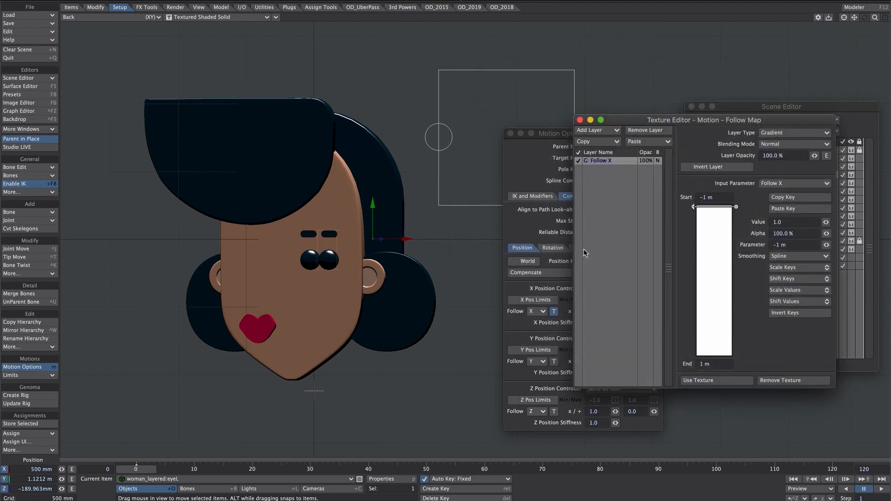
# Set the gradient's first key to 0% alpha and place it at parameter -0.5.
pyautogui.click(798, 233)
pyautogui.write('0')
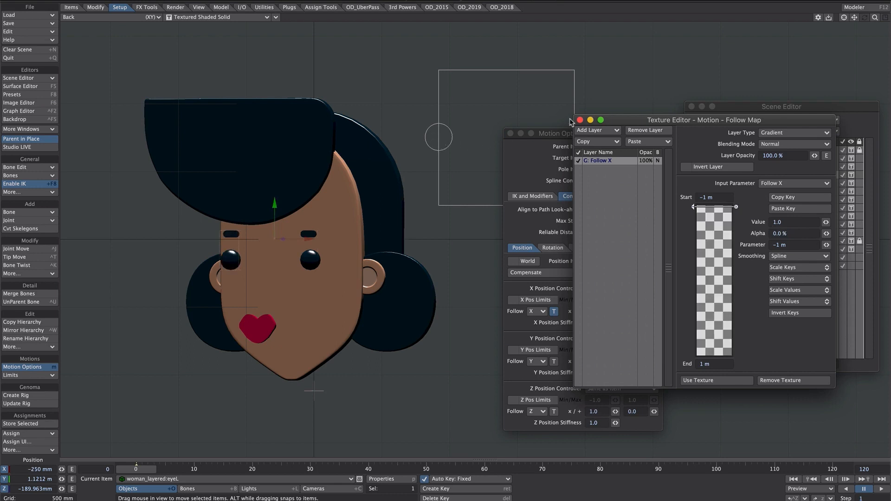
pyautogui.moveTo(720, 199)
pyautogui.mouseDown()
pyautogui.moveTo(694, 196)
pyautogui.moveTo(694, 224)
pyautogui.mouseUp()
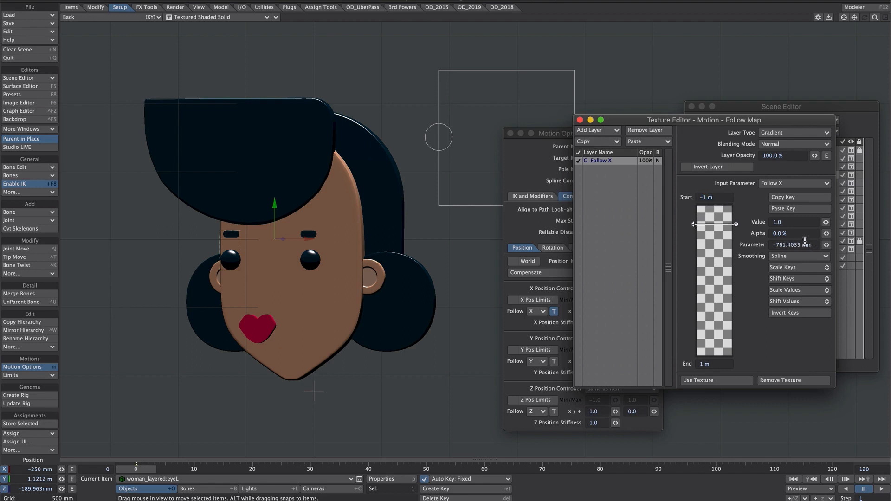
pyautogui.click(794, 244)
pyautogui.write('-.5')
pyautogui.press('Return')
# Add a second gradient key at parameter 0.5 and set the gradient range from -0.5 to 0.5.
pyautogui.moveTo(708, 305); pyautogui.dragTo(707, 317)
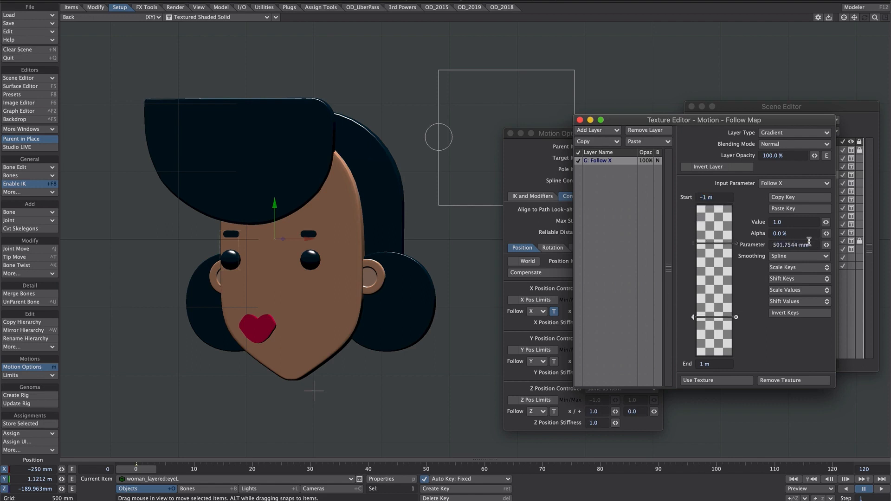
pyautogui.moveTo(816, 243); pyautogui.dragTo(752, 230)
pyautogui.write('.5')
pyautogui.press('Return')
pyautogui.moveTo(719, 197); pyautogui.dragTo(683, 196)
pyautogui.write('-.5')
pyautogui.press('Tab')
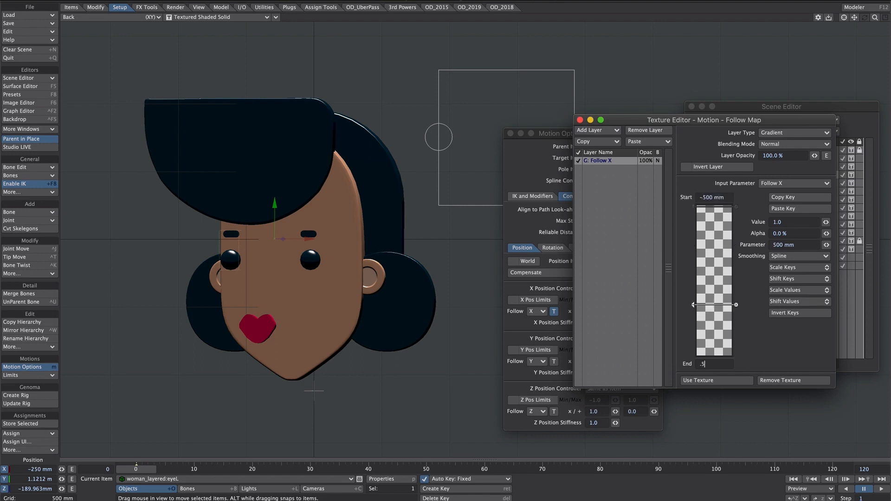
pyautogui.write('.5')
pyautogui.press('Return')
# With the control null at its upper X limit, set the gradient to Additive blending and the end key's alpha to about 29.5%.
pyautogui.click(445, 129)
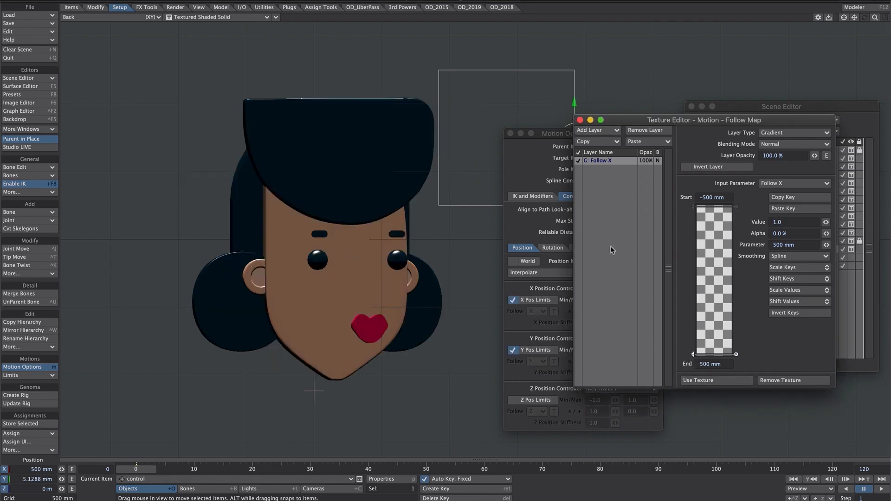
pyautogui.click(789, 147)
pyautogui.click(790, 152)
pyautogui.moveTo(827, 236); pyautogui.dragTo(820, 271)
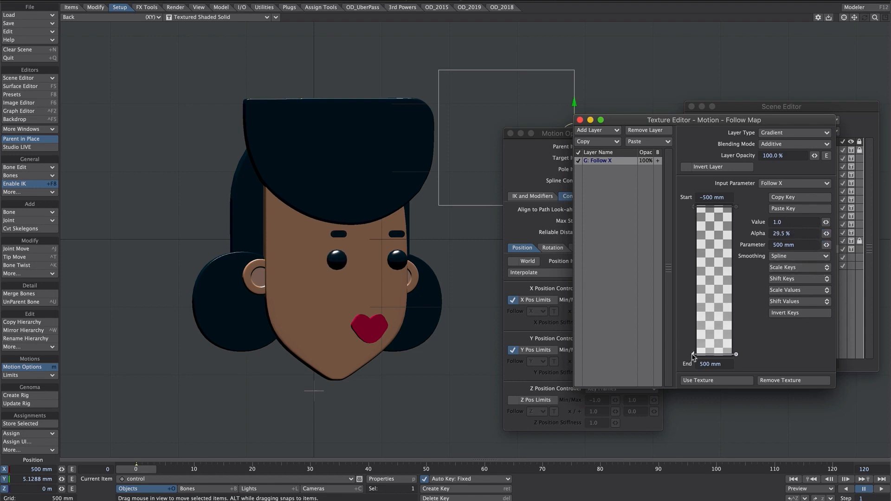
# Set the eyeL gradient keys' smoothing to Linear and toggle the gradient layer to compare the eye's position.
pyautogui.click(784, 256)
pyautogui.click(791, 249)
pyautogui.click(354, 285)
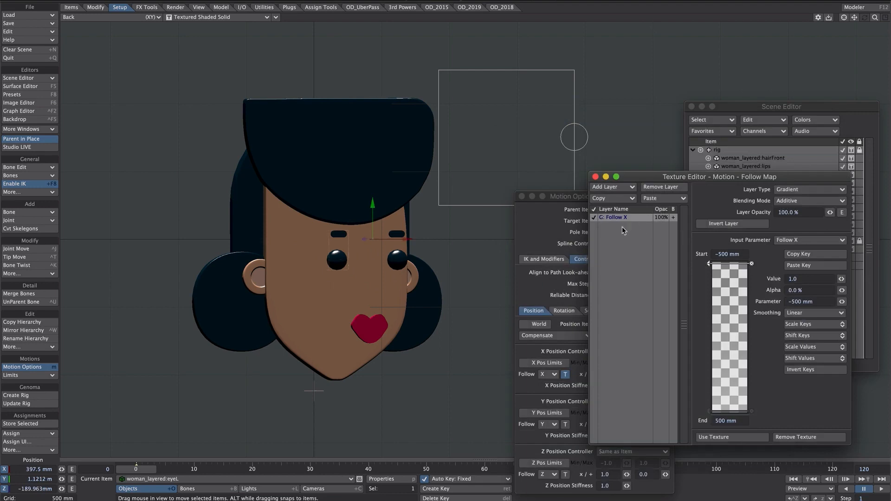
pyautogui.click(596, 219)
pyautogui.click(596, 219)
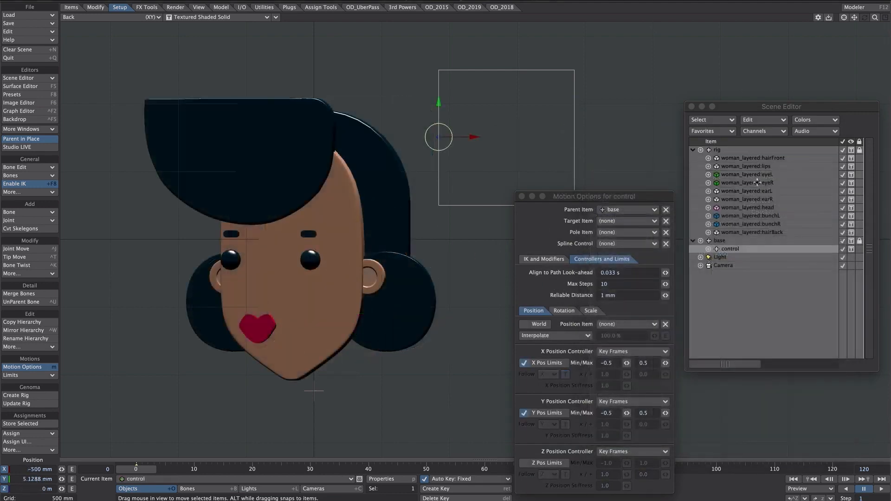
# Open the X follow texture of the eyeR layer and make it a Gradient with Additive blending.
pyautogui.click(757, 183)
pyautogui.click(566, 374)
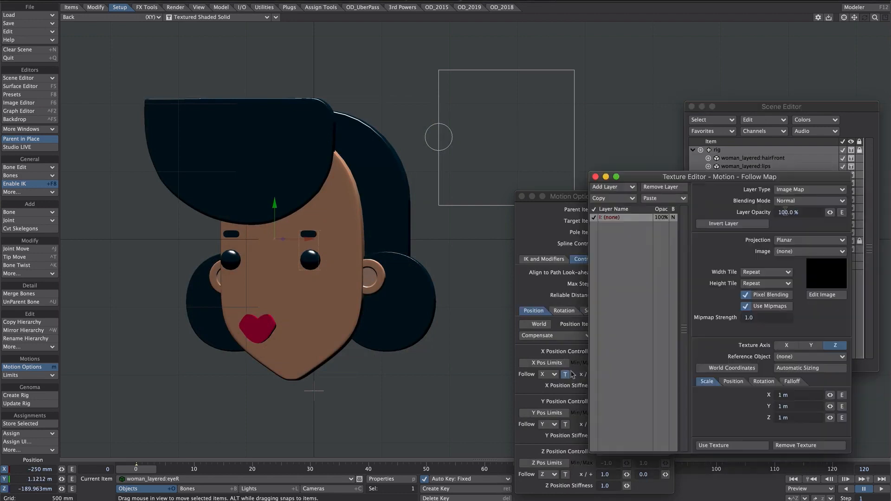
pyautogui.click(791, 190)
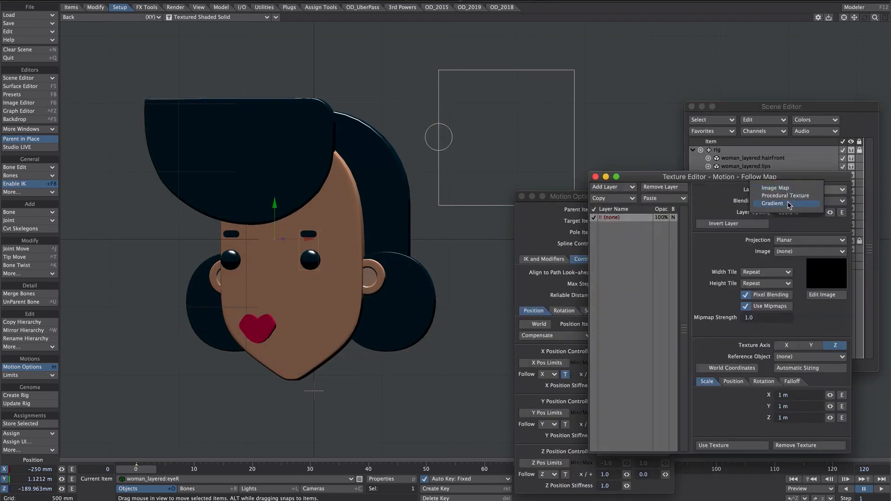
pyautogui.click(790, 204)
pyautogui.click(788, 202)
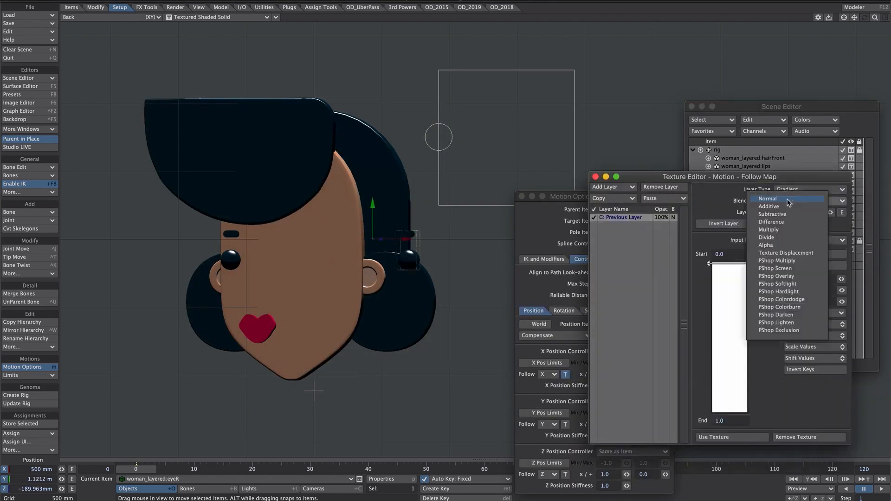
pyautogui.click(790, 207)
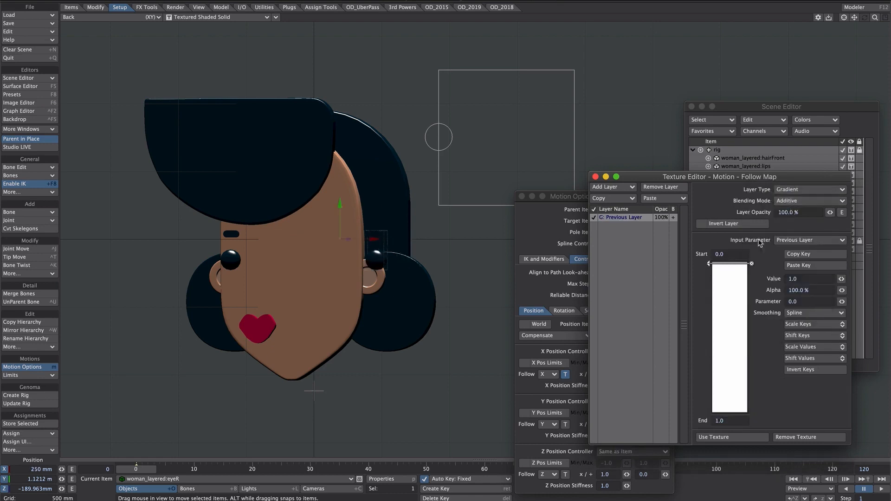
# Set the eyeR gradient key's alpha to 0% and the gradient range from -0.5 to 0.5.
pyautogui.click(817, 289)
pyautogui.write('0')
pyautogui.press('Tab')
pyautogui.click(728, 254)
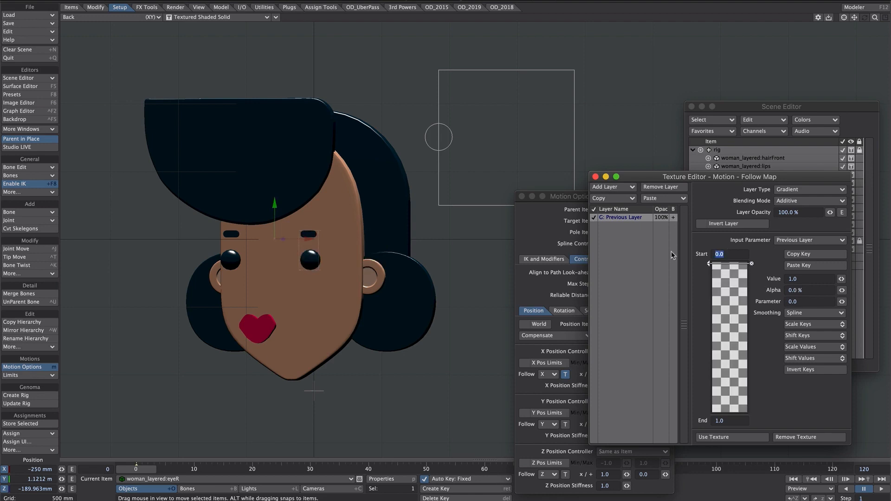
pyautogui.write('-0')
pyautogui.write('.5')
pyautogui.press('Tab')
pyautogui.write('.5')
pyautogui.press('Tab')
# Place eyeR gradient keys at the start and end of the range, both with Linear smoothing.
pyautogui.moveTo(709, 338); pyautogui.dragTo(709, 265)
pyautogui.click(797, 313)
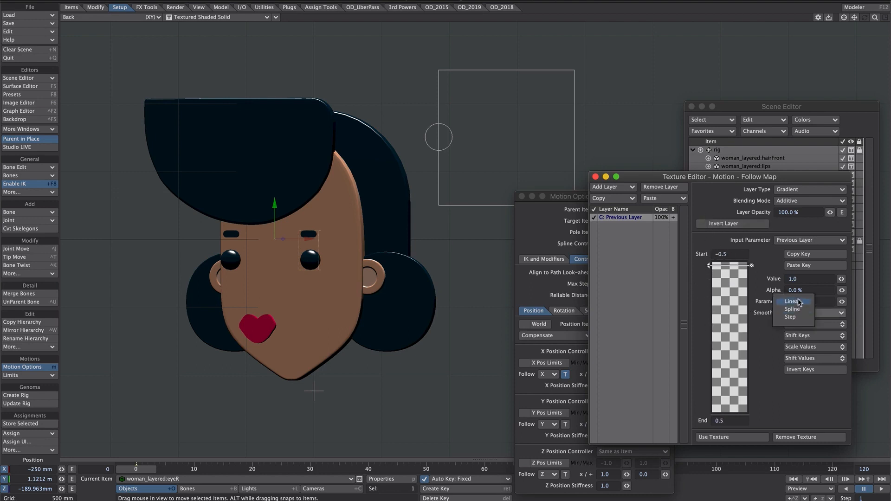
pyautogui.click(799, 302)
pyautogui.moveTo(733, 367); pyautogui.dragTo(733, 412)
pyautogui.click(801, 313)
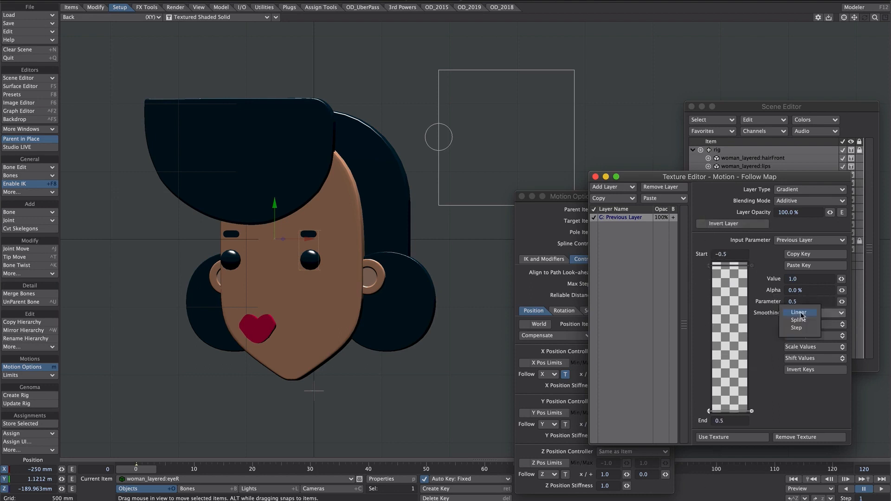
pyautogui.click(800, 313)
# Set the eyeR gradient's start key to value -1.0 and raise its alpha to about 19%.
pyautogui.click(709, 264)
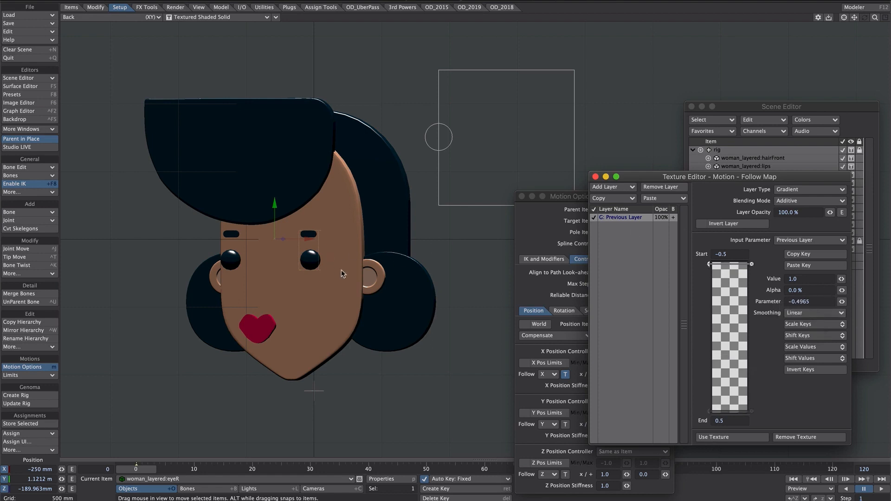
pyautogui.moveTo(842, 291); pyautogui.dragTo(861, 290)
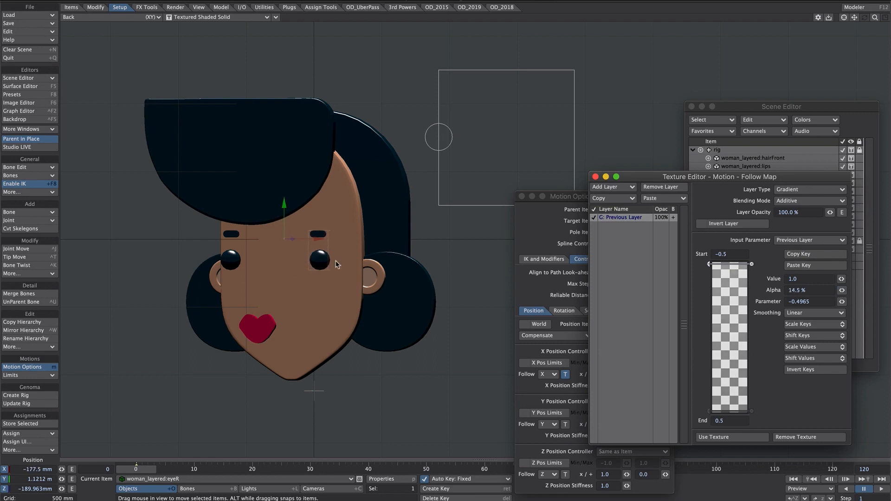
pyautogui.click(806, 279)
pyautogui.write('-1.0')
pyautogui.press('Return')
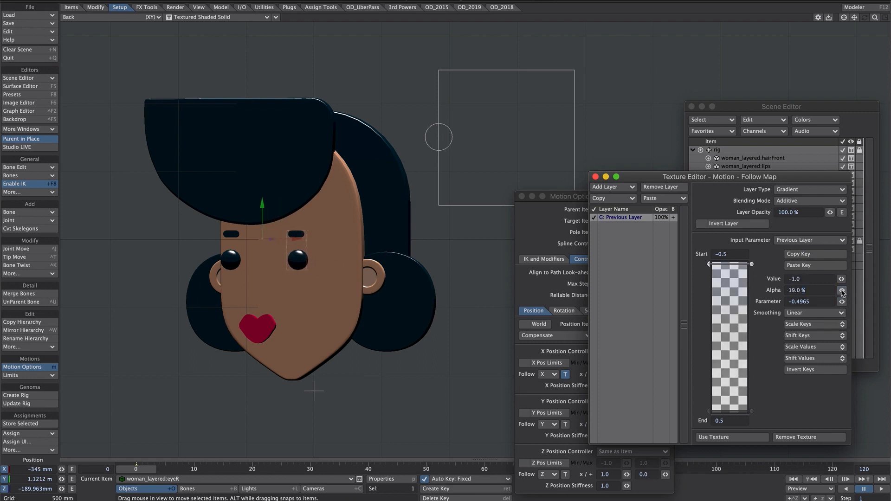
# Raise the alpha of the eyeR gradient's start key further and test the head by moving the control null around its square.
pyautogui.moveTo(841, 290); pyautogui.dragTo(847, 290)
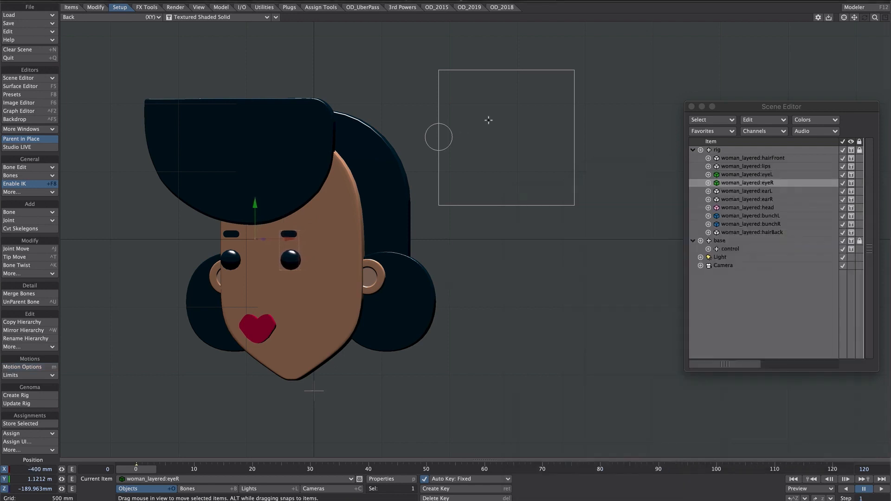
pyautogui.moveTo(481, 101); pyautogui.dragTo(431, 143, button='right')
pyautogui.moveTo(466, 101)
pyautogui.mouseDown()
pyautogui.moveTo(602, 89)
pyautogui.moveTo(466, 93)
pyautogui.mouseUp()
pyautogui.moveTo(297, 248); pyautogui.dragTo(429, 240)
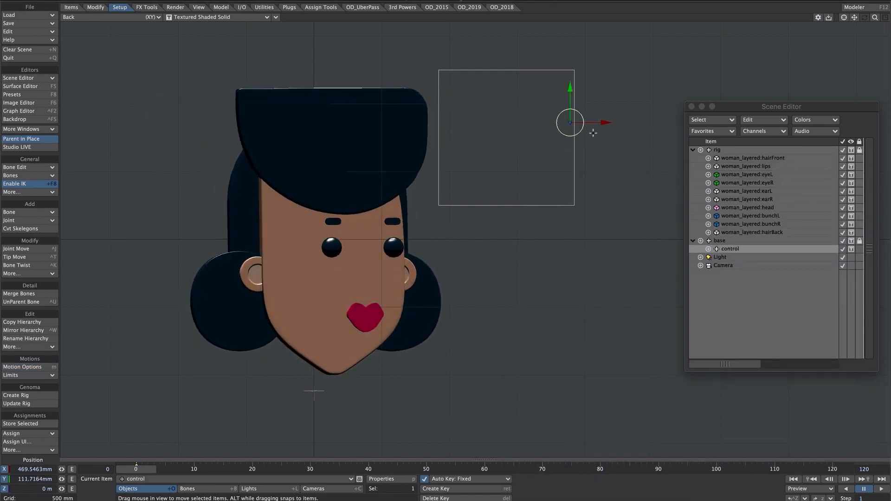
pyautogui.moveTo(593, 134)
pyautogui.mouseDown()
pyautogui.moveTo(554, 137)
pyautogui.moveTo(586, 141)
pyautogui.mouseUp()
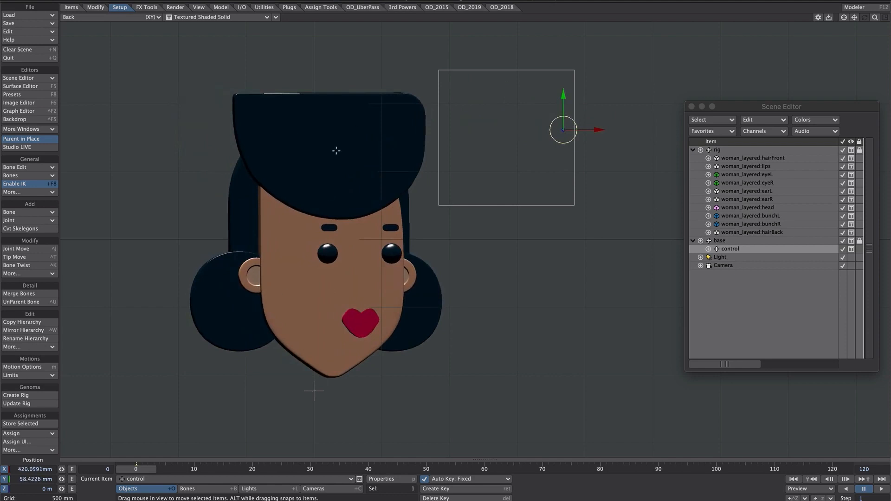
pyautogui.moveTo(591, 105); pyautogui.dragTo(530, 79)
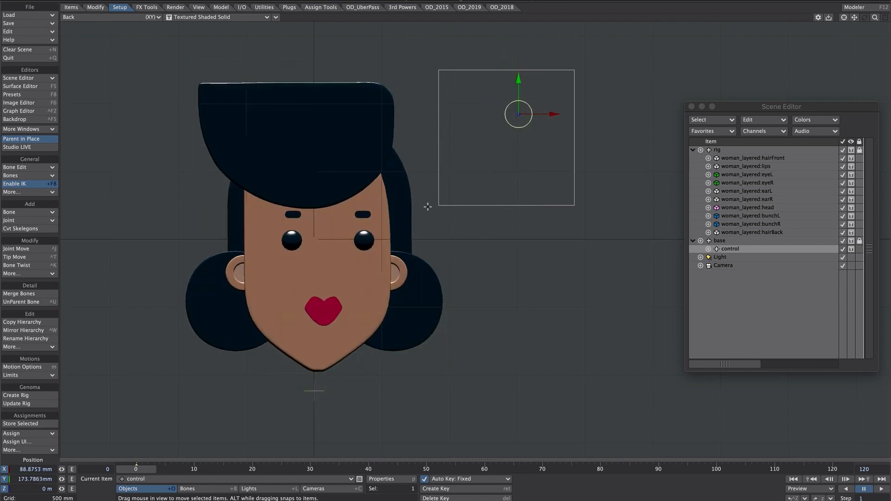
pyautogui.moveTo(519, 114); pyautogui.dragTo(462, 113)
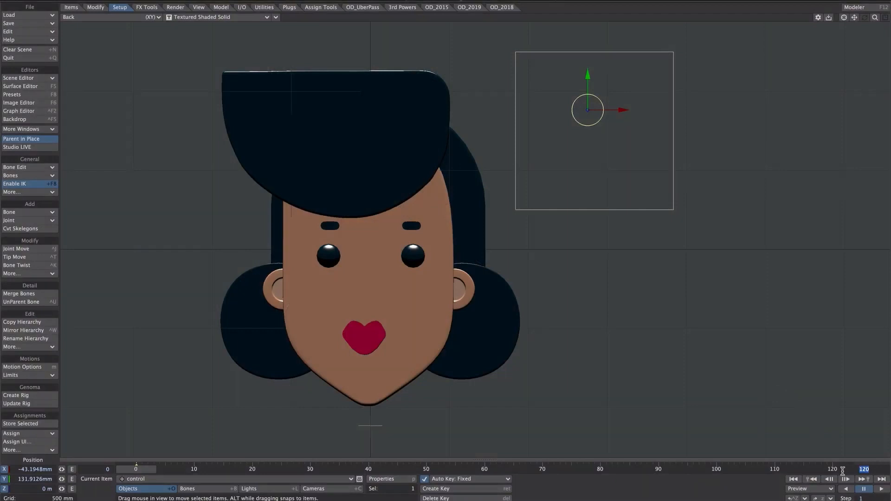
# Set the timeline's end frame to 500 and the Auto Key mode to Modified.
pyautogui.write('500')
pyautogui.press('Return')
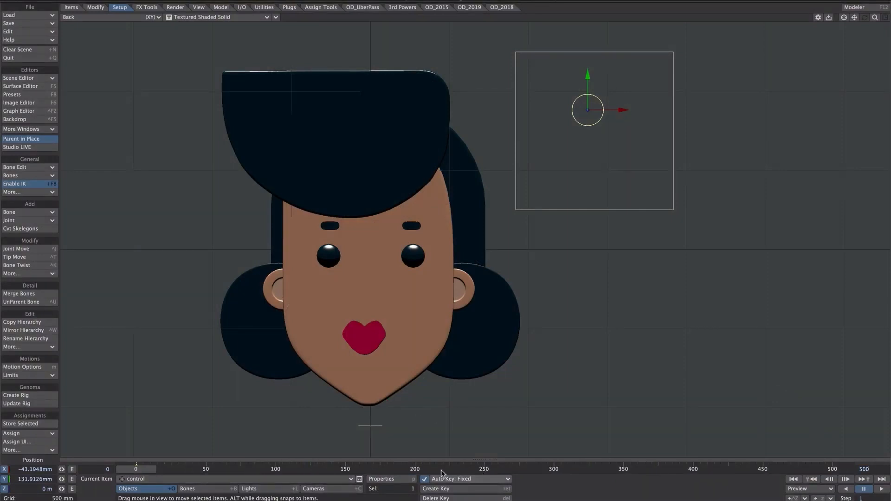
pyautogui.click(470, 478)
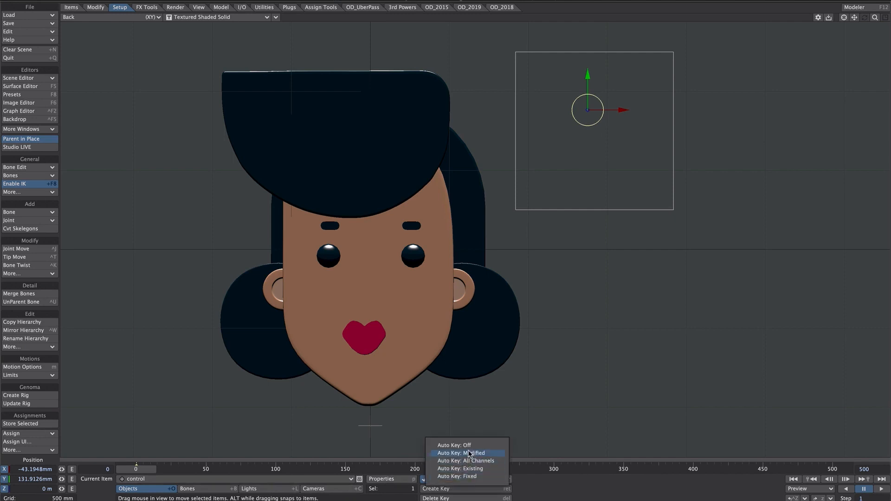
pyautogui.click(470, 454)
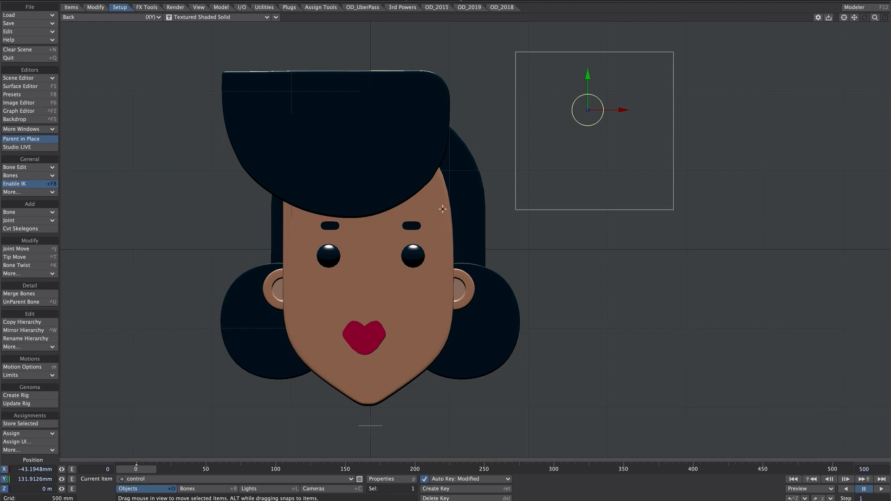
# Record motion keys for the control null by moving it around its square during playback, and scrub the recorded frames.
pyautogui.click(882, 490)
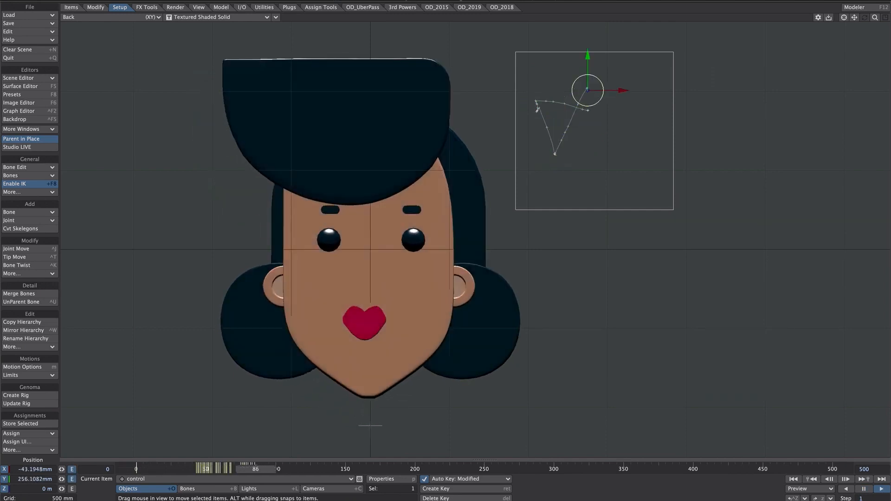
pyautogui.moveTo(618, 110)
pyautogui.mouseDown()
pyautogui.moveTo(563, 108)
pyautogui.moveTo(521, 64)
pyautogui.moveTo(580, 55)
pyautogui.mouseUp()
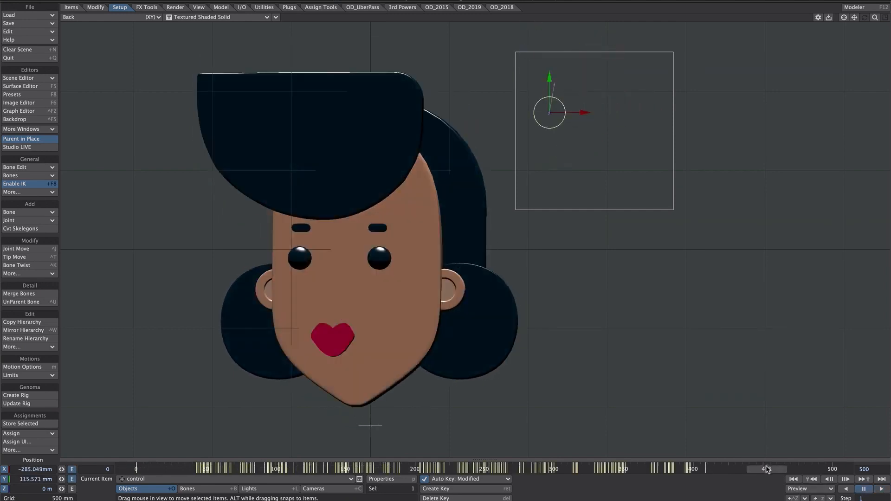
pyautogui.moveTo(767, 469); pyautogui.dragTo(539, 469)
# Set the incoming curve of all keys on control.Position.X and control.Position.Y to Stepped in the Graph Editor, and review the playback.
pyautogui.hotkey('ctrl', 'F2')
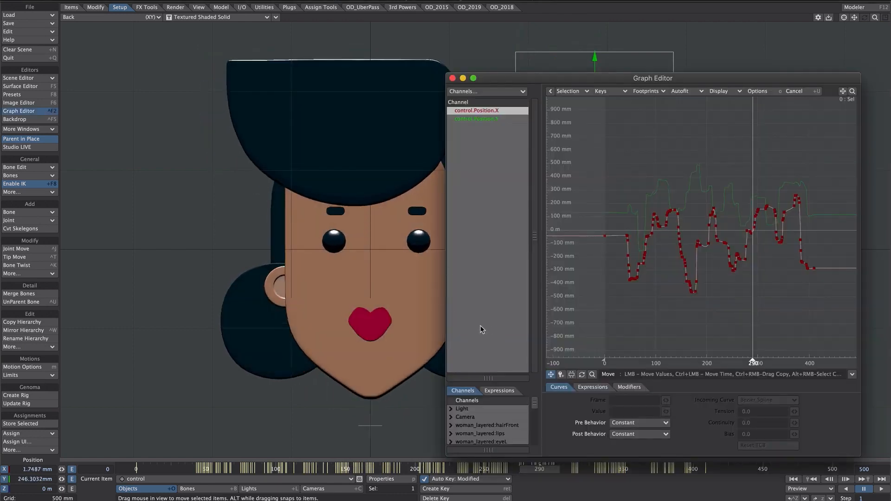
pyautogui.keyDown('shift'); pyautogui.click(485, 118); pyautogui.keyUp('shift')
pyautogui.keyDown('ctrl'); pyautogui.keyDown('alt'); pyautogui.moveTo(735, 151); pyautogui.dragTo(744, 199); pyautogui.keyUp('alt'); pyautogui.keyUp('ctrl')
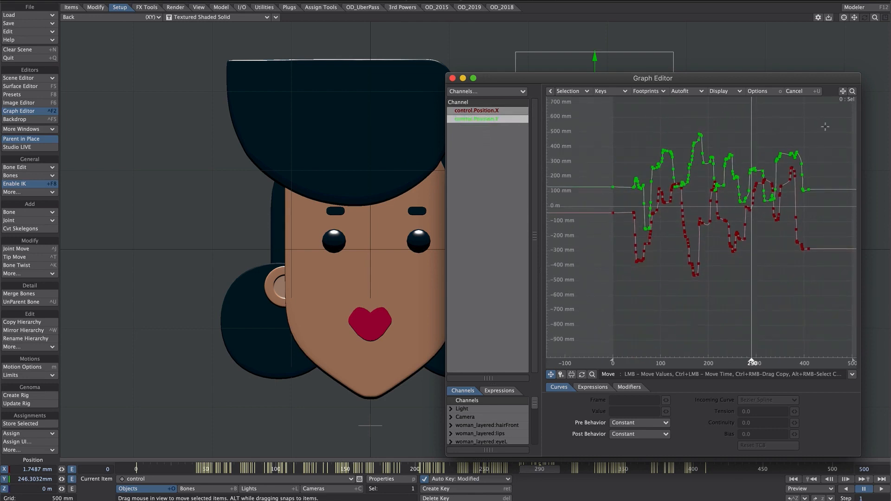
pyautogui.moveTo(827, 122); pyautogui.dragTo(579, 287, button='right')
pyautogui.click(762, 402)
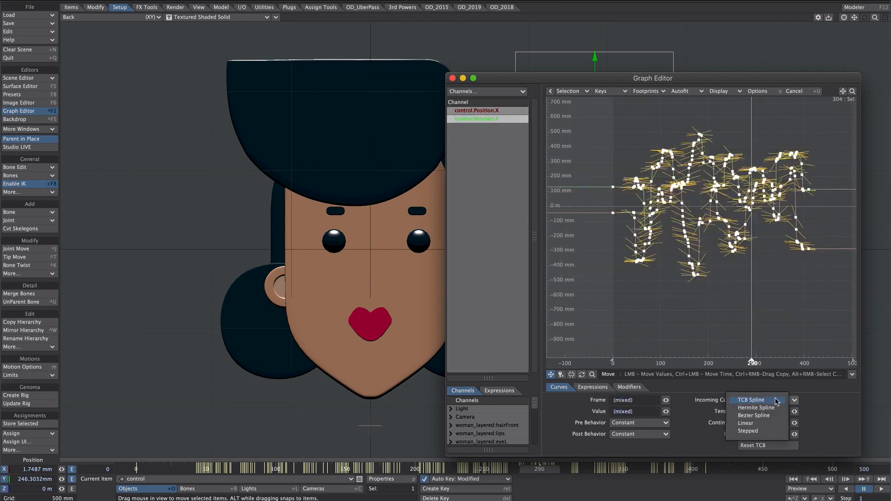
pyautogui.click(758, 432)
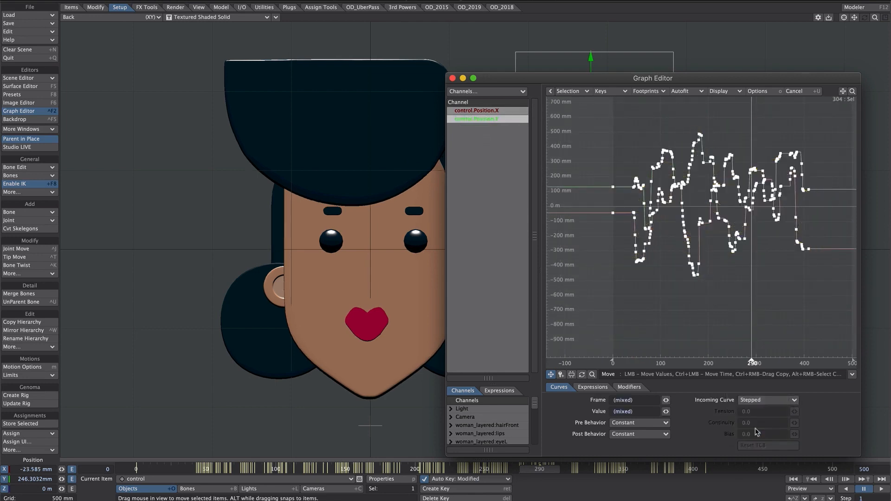
pyautogui.click(452, 78)
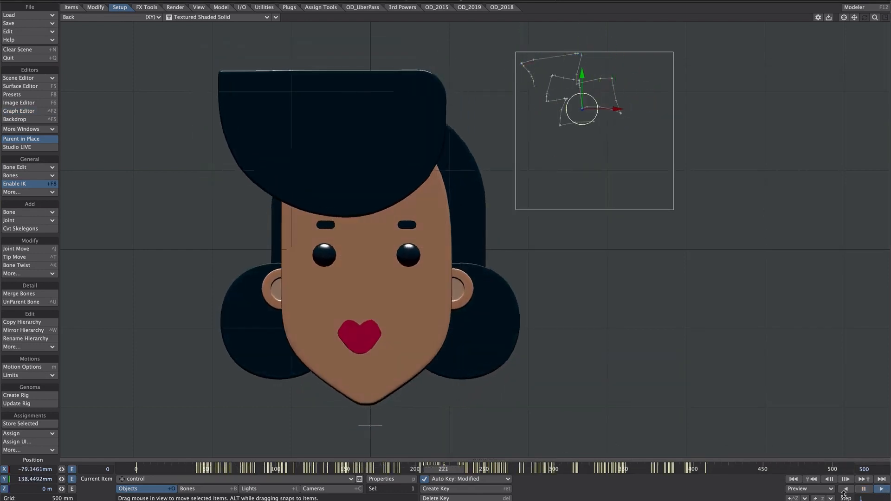
pyautogui.click(863, 491)
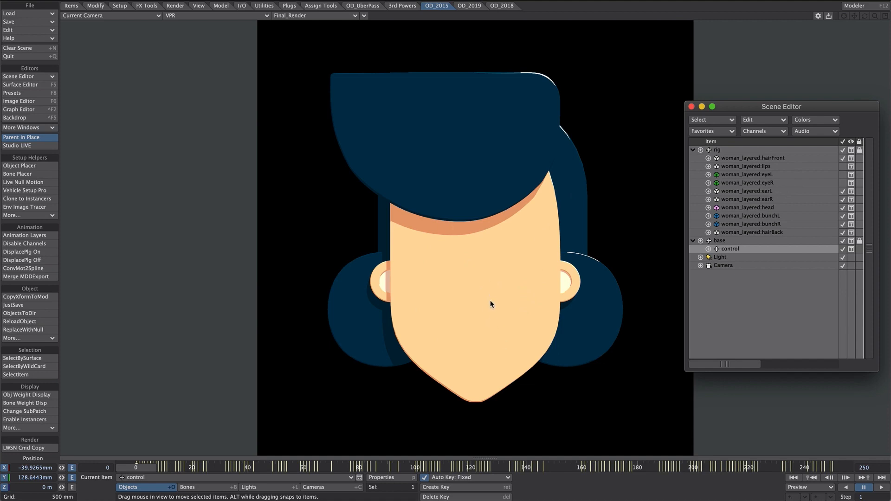
# Change the view from VPR to a Textured Shaded Solid perspective and add a null named AElip.
pyautogui.click(183, 15)
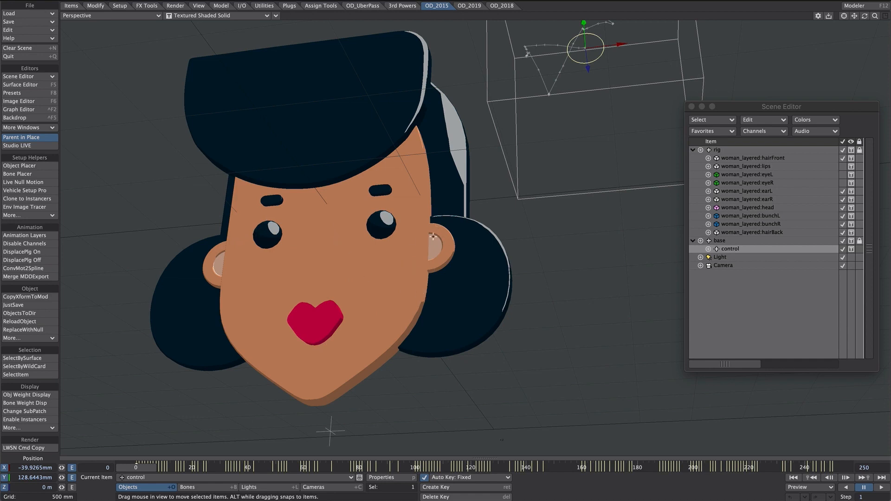
pyautogui.hotkey('ctrl', 'n')
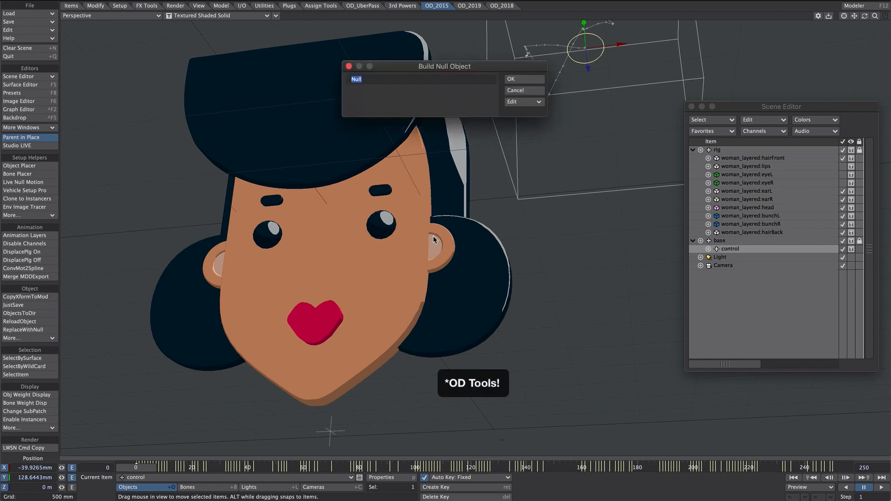
pyautogui.write('AElip')
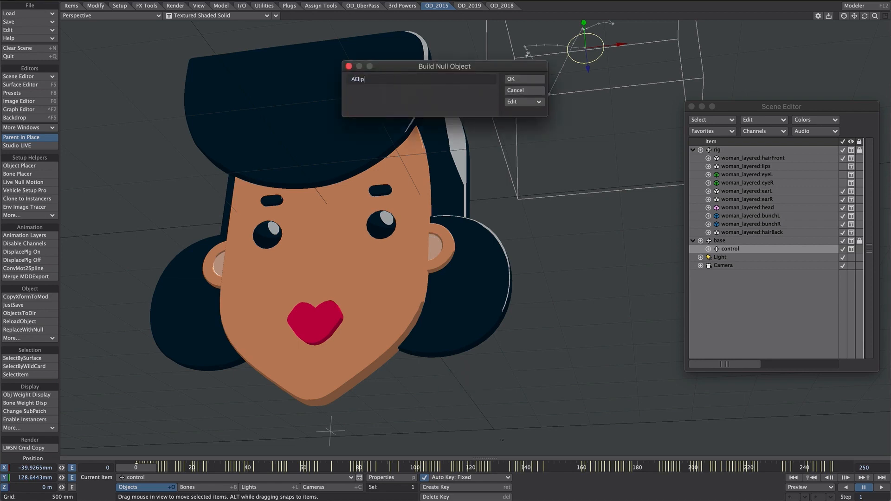
pyautogui.press('Return')
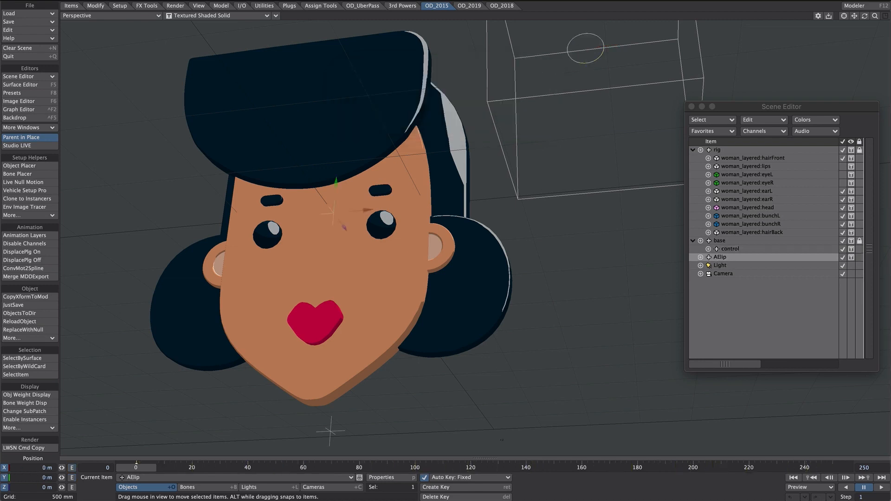
# Parent the AElip null to woman_layered:lips and move it onto the lips, at about Y -643 mm and Z -109 mm.
pyautogui.click(721, 258)
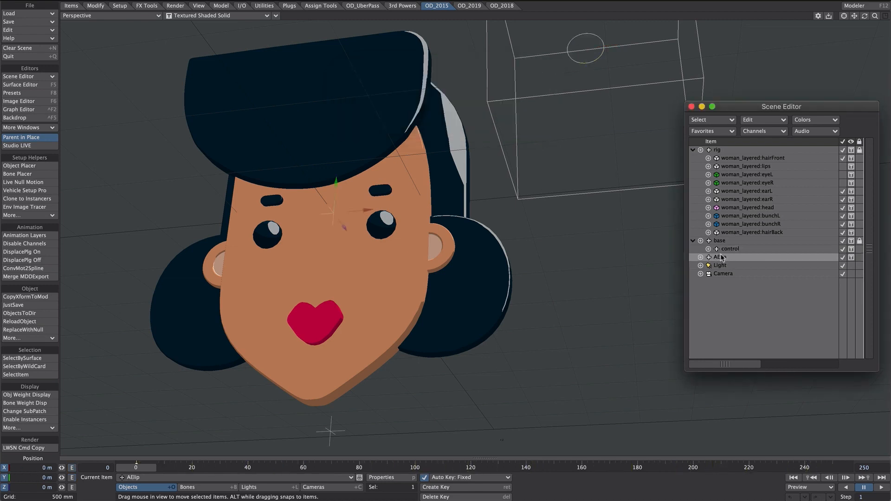
pyautogui.moveTo(720, 257); pyautogui.dragTo(769, 170)
pyautogui.moveTo(335, 169); pyautogui.dragTo(347, 260)
pyautogui.click(843, 17)
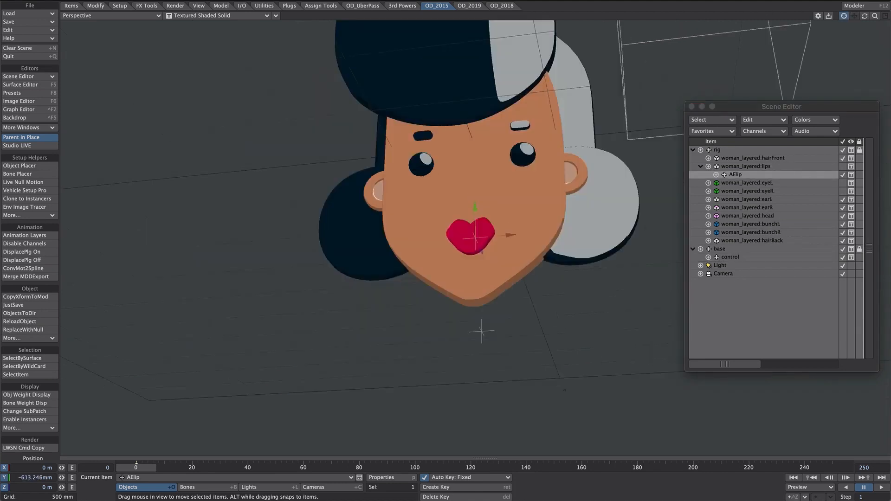
pyautogui.moveTo(874, 16); pyautogui.dragTo(817, 28)
pyautogui.moveTo(865, 16); pyautogui.dragTo(336, 268)
pyautogui.moveTo(508, 237); pyautogui.dragTo(529, 214)
pyautogui.keyDown('alt'); pyautogui.moveTo(529, 213); pyautogui.dragTo(527, 206); pyautogui.keyUp('alt')
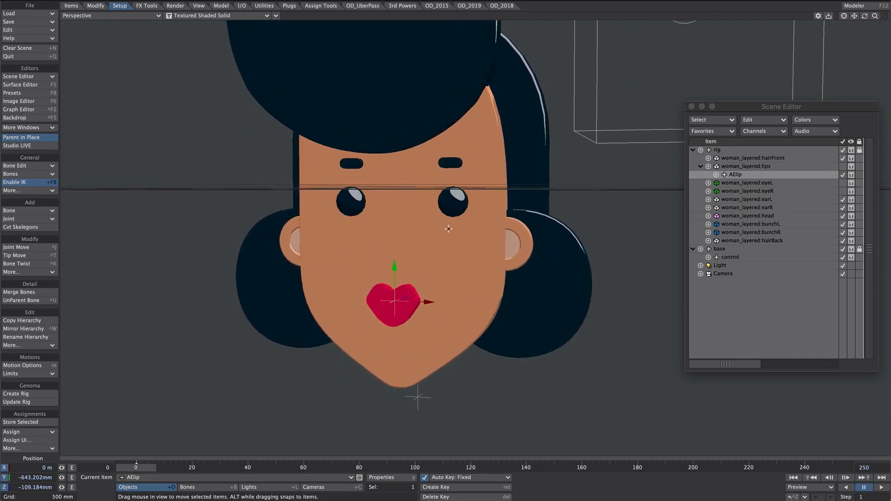
# Add another null to the scene and name it AE.
pyautogui.click(434, 6)
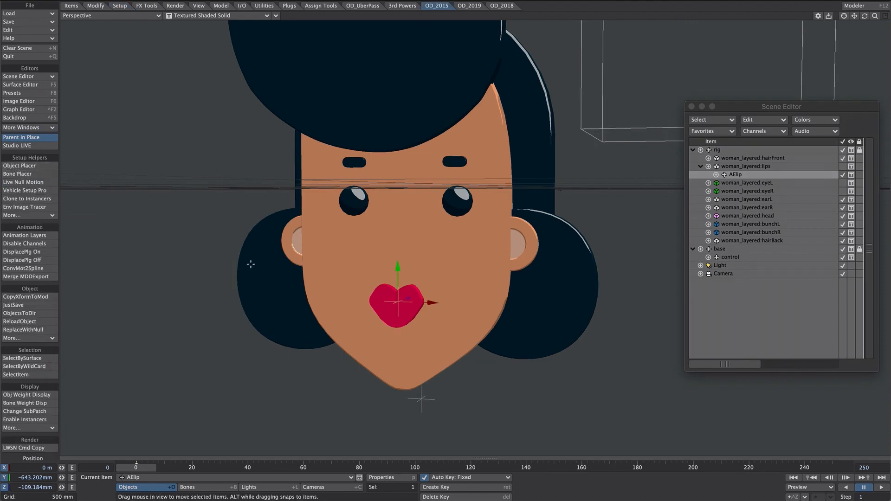
pyautogui.hotkey('ctrl', 'n')
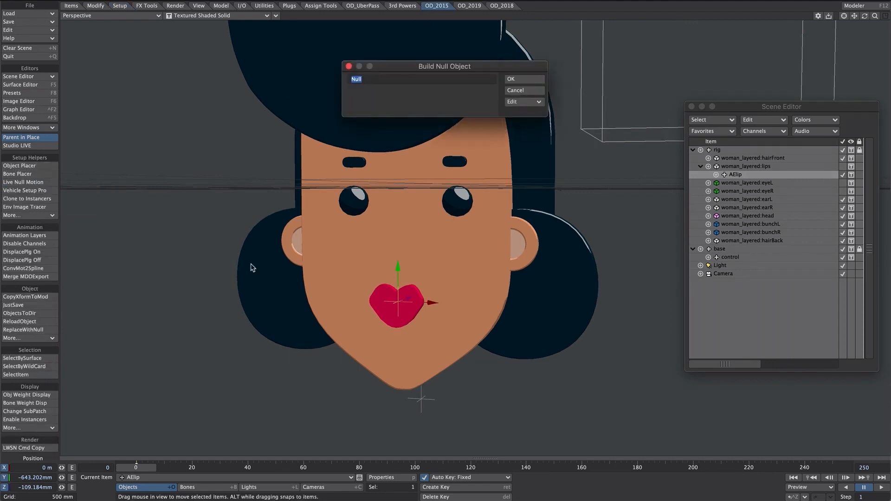
pyautogui.write('AE')
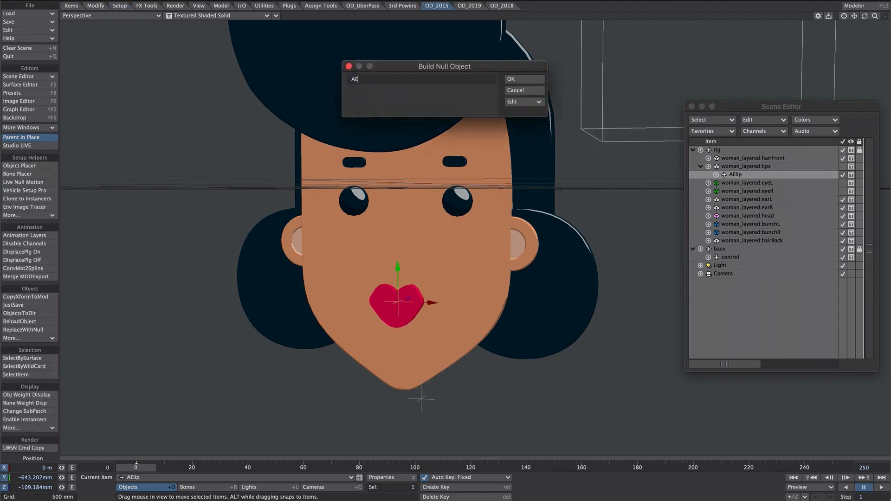
pyautogui.click(513, 80)
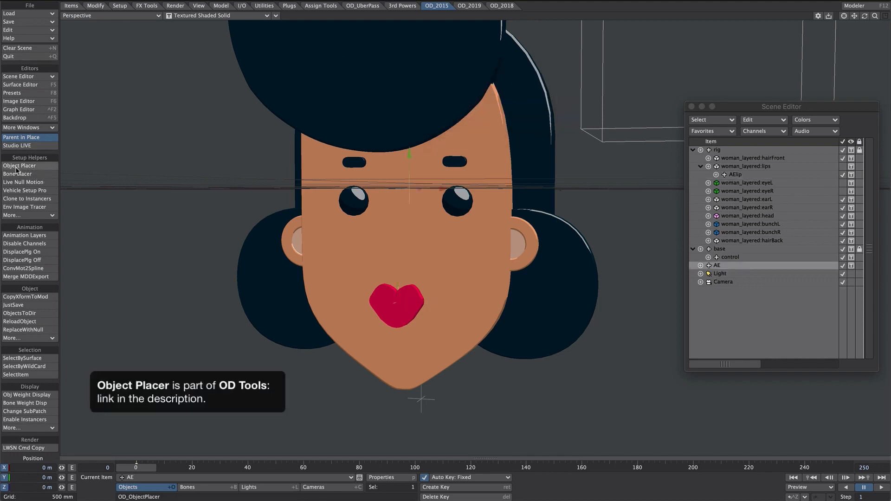
# Start Object Placer with woman_layered:earL as the object raycast on and AE as the object to clone.
pyautogui.click(31, 168)
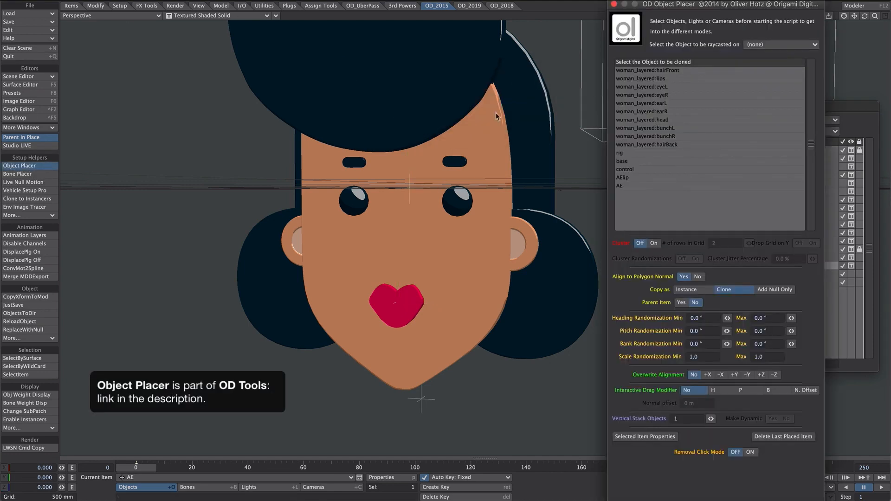
pyautogui.click(769, 45)
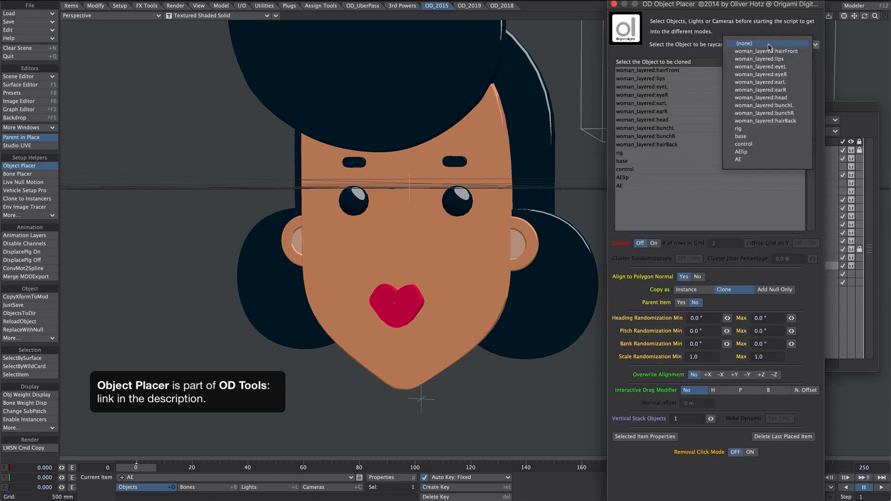
pyautogui.click(772, 82)
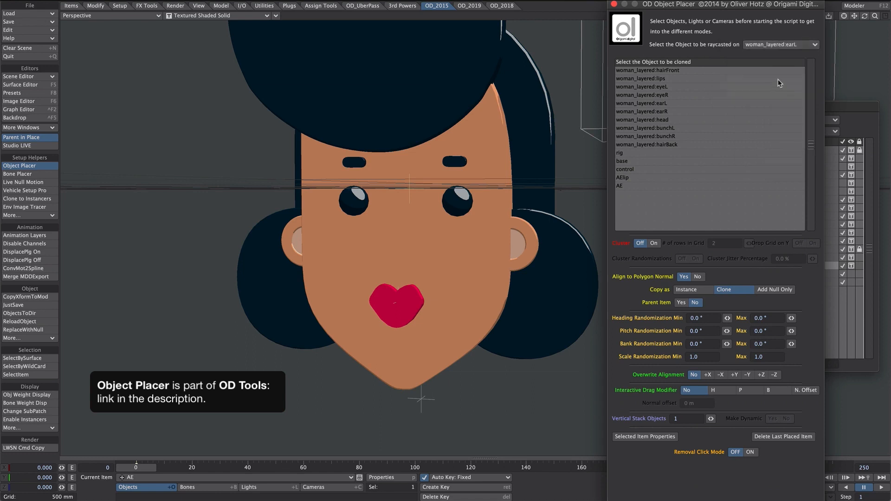
pyautogui.click(621, 186)
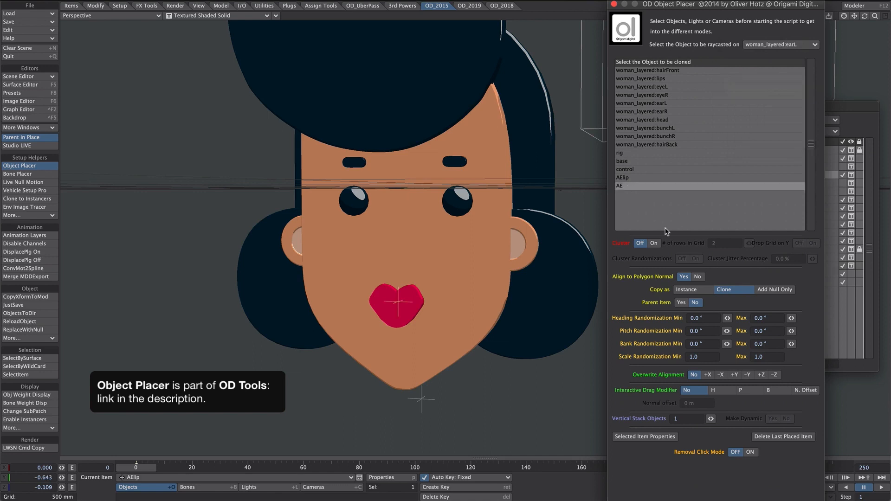
# Set Align to Polygon Normal to No, Copy as to Add Null Only and Parent Item to Yes, and place a null on the earL earlobe.
pyautogui.click(698, 277)
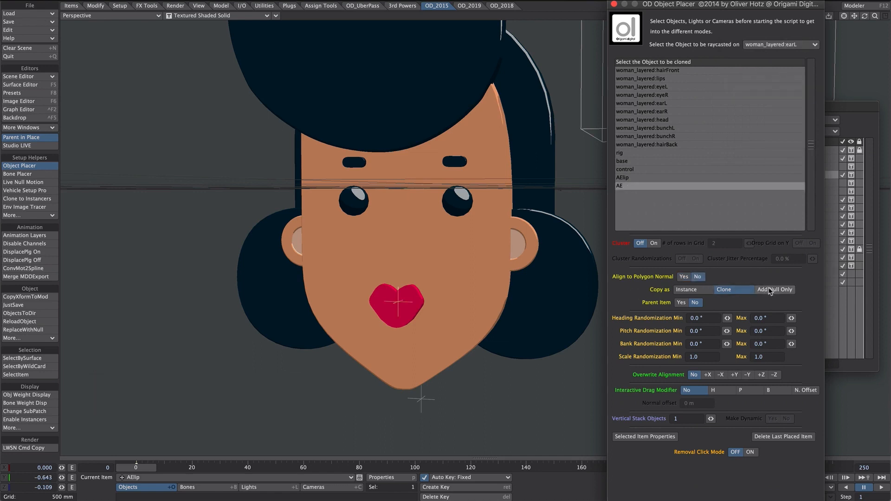
pyautogui.click(773, 289)
pyautogui.click(681, 302)
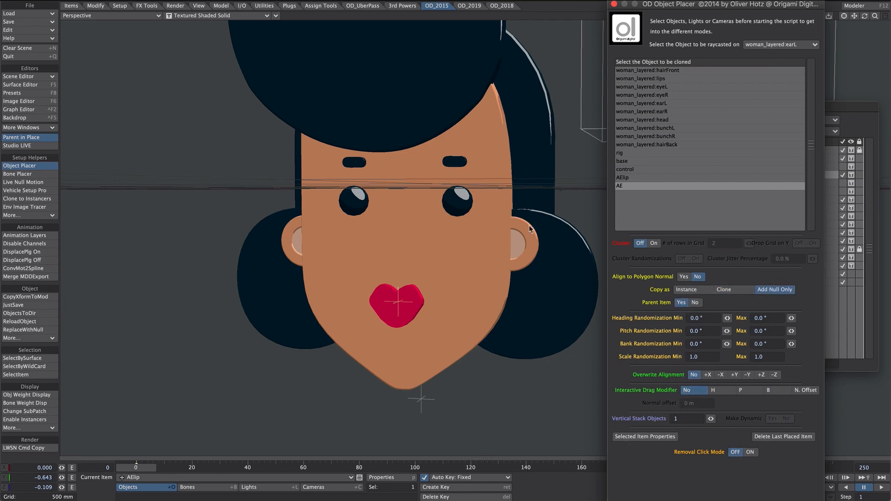
pyautogui.click(516, 264)
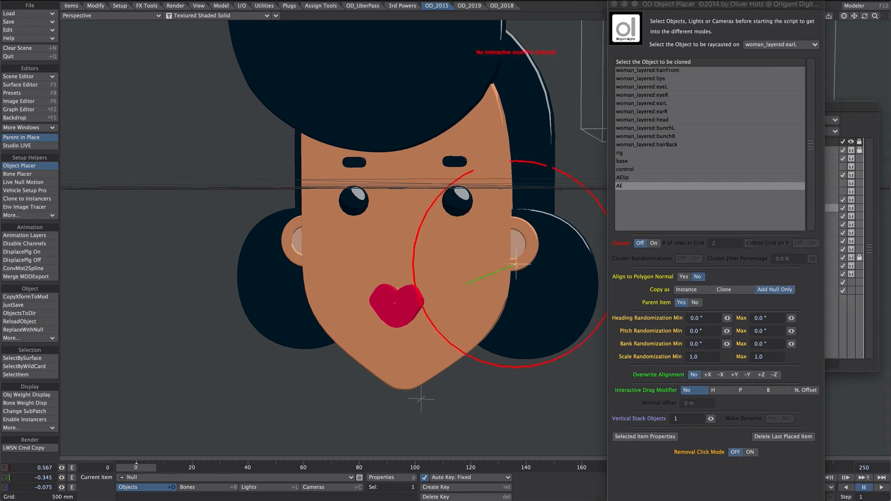
# Set woman_layered:earR as the object raycast on and place a null on its earlobe.
pyautogui.click(794, 44)
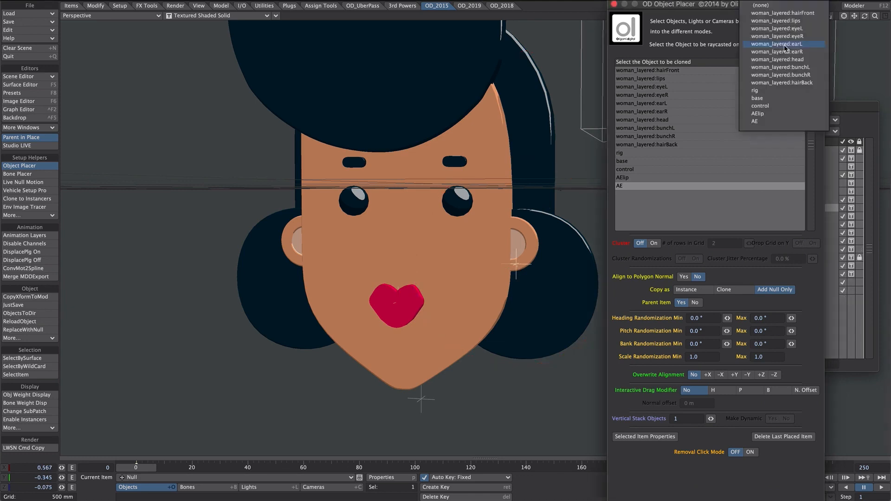
pyautogui.click(799, 52)
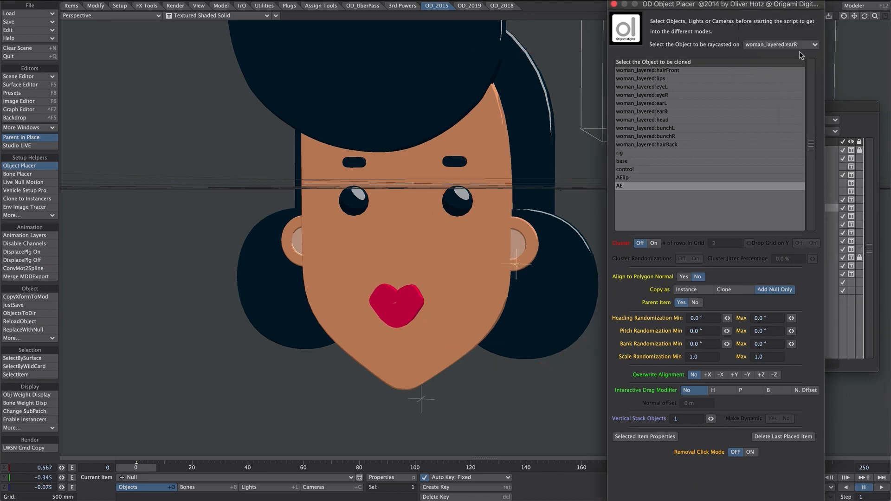
pyautogui.click(299, 262)
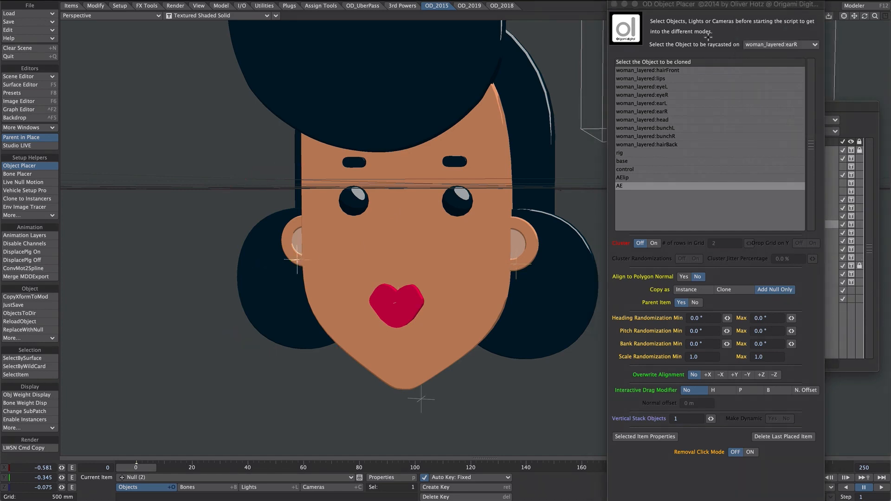
# Place one null on woman_layered:eyeL and one on woman_layered:eyeR by raycasting on each eye, and close Object Placer.
pyautogui.click(769, 45)
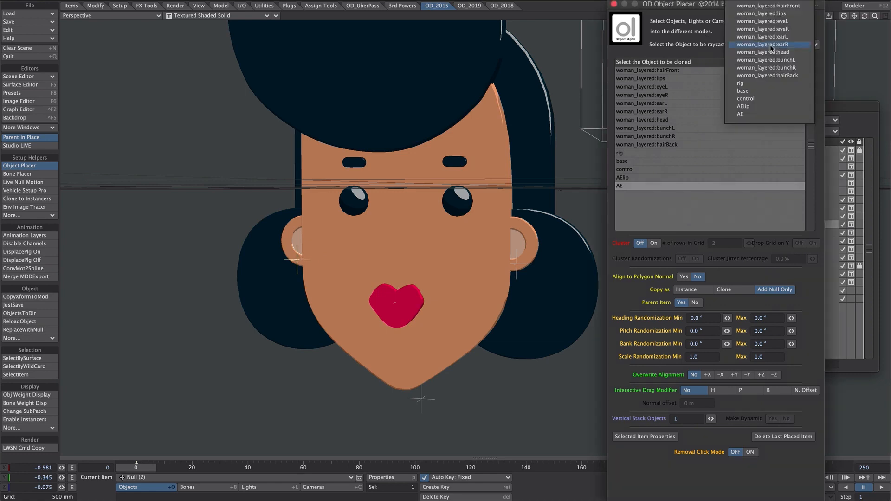
pyautogui.click(772, 21)
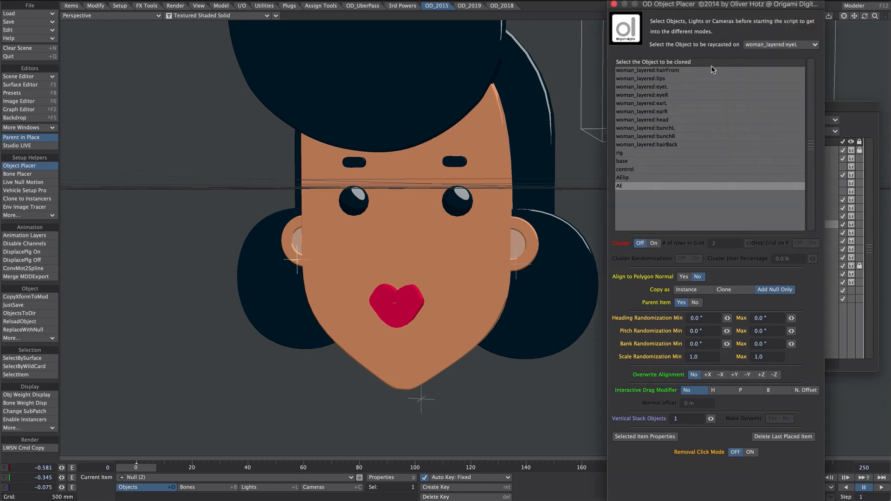
pyautogui.click(354, 202)
pyautogui.click(761, 44)
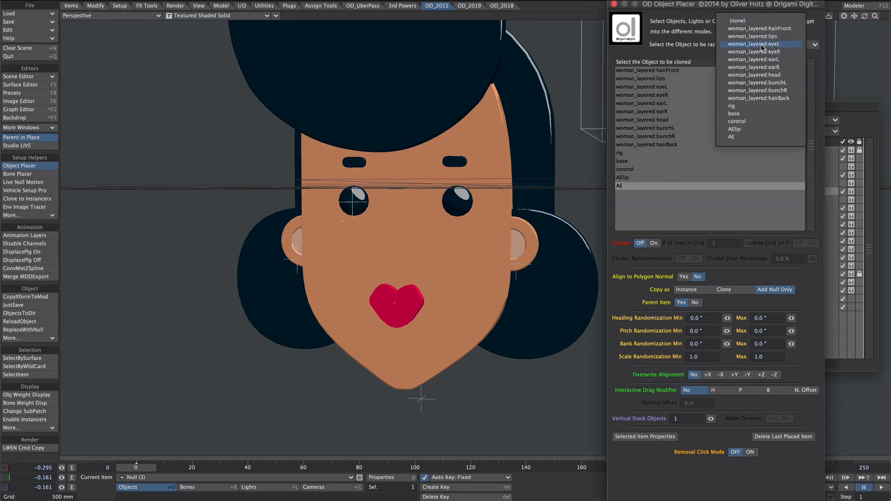
pyautogui.click(761, 49)
pyautogui.click(461, 203)
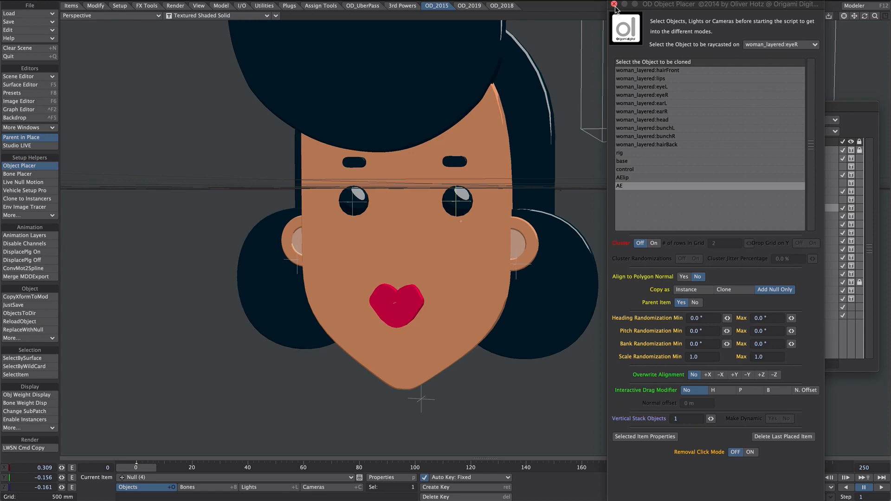
pyautogui.click(614, 4)
# Select both eye nulls, Null (3) and Null (4), and move them together along Z to about -102 mm.
pyautogui.keyDown('alt'); pyautogui.moveTo(223, 311); pyautogui.dragTo(227, 309); pyautogui.keyUp('alt')
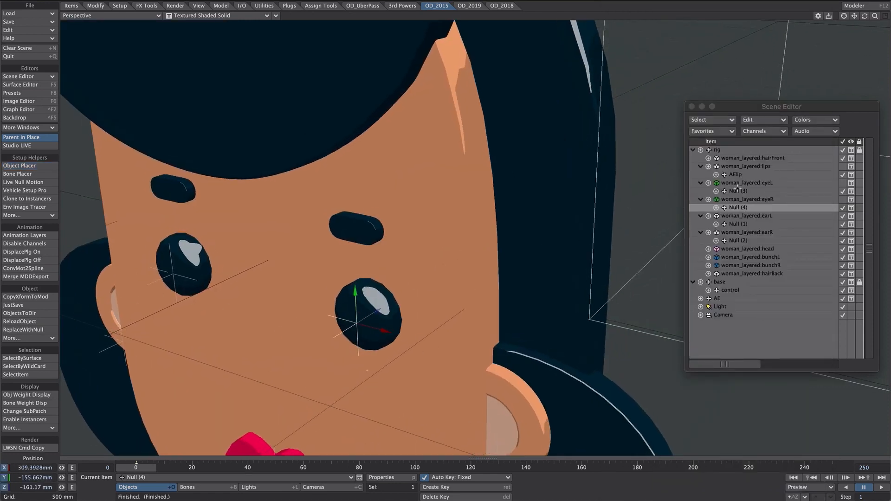
pyautogui.keyDown('ctrl'); pyautogui.click(734, 191); pyautogui.keyUp('ctrl')
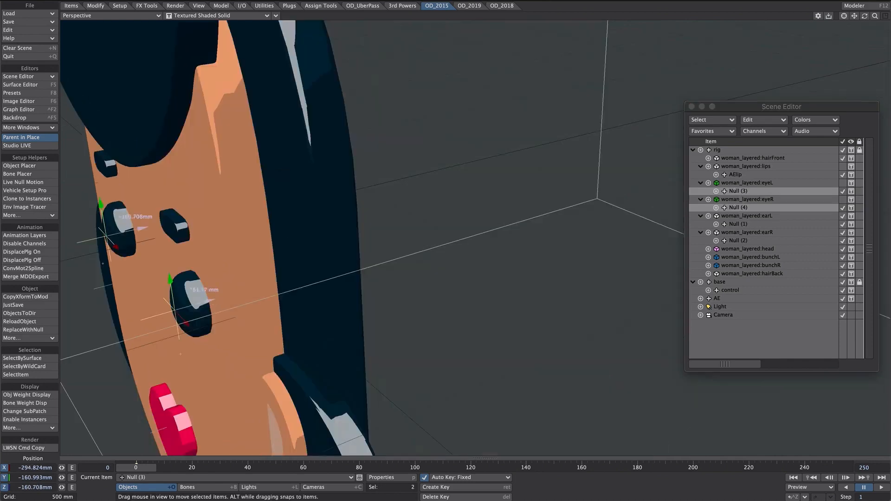
pyautogui.moveTo(210, 300); pyautogui.dragTo(550, 291)
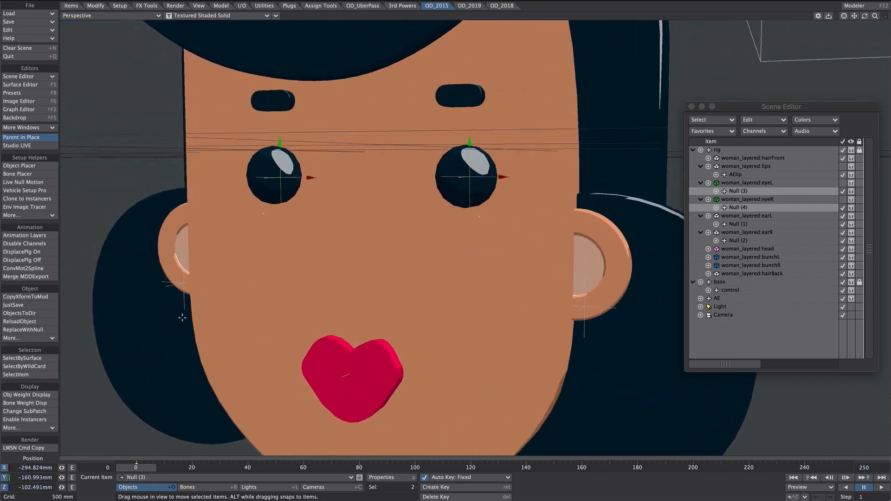
pyautogui.keyDown('alt'); pyautogui.moveTo(425, 264); pyautogui.dragTo(436, 252); pyautogui.keyUp('alt')
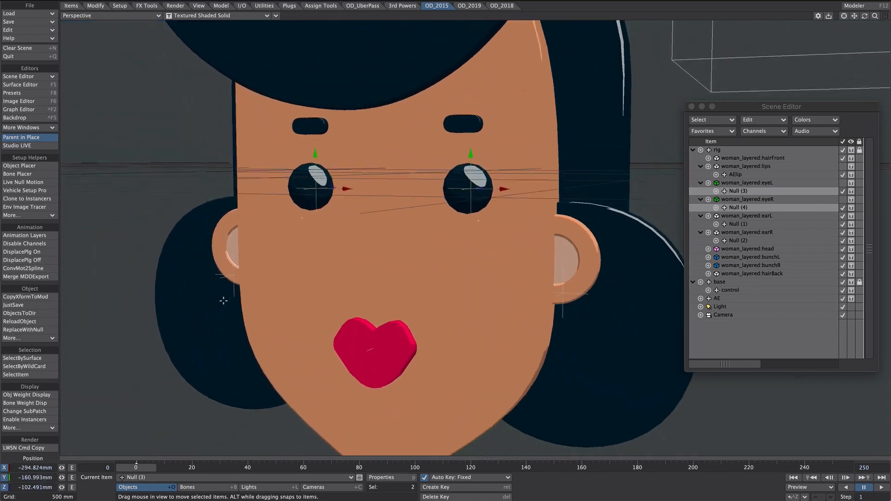
pyautogui.moveTo(424, 172)
pyautogui.keyDown('alt'); pyautogui.mouseDown()
pyautogui.moveTo(435, 192)
pyautogui.moveTo(418, 189)
pyautogui.mouseUp(); pyautogui.keyUp('alt')
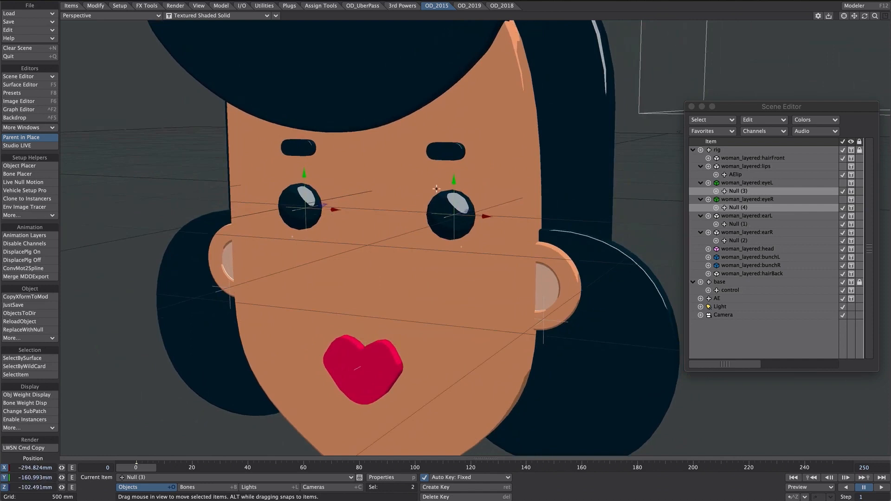
pyautogui.click(741, 239)
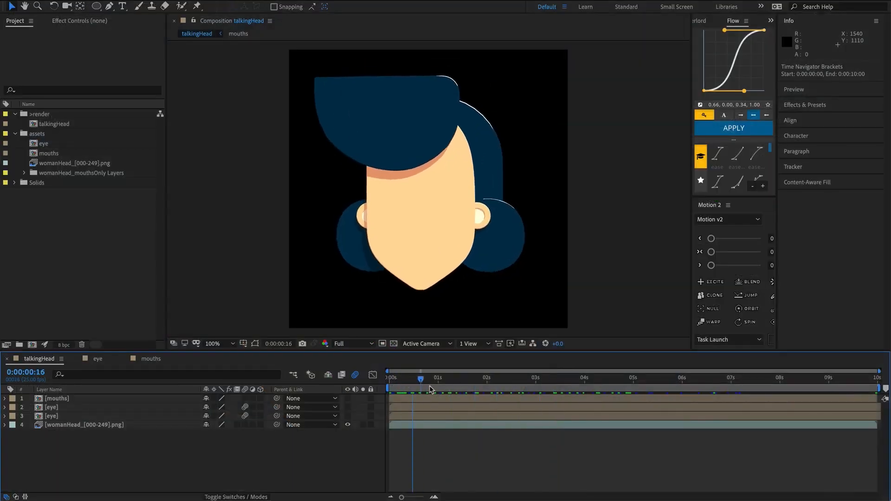
# Switch to After Effects, rewind the talkingHead composition, review the mouth shapes in the mouths composition and return to talkingHead.
pyautogui.moveTo(431, 389); pyautogui.dragTo(388, 376)
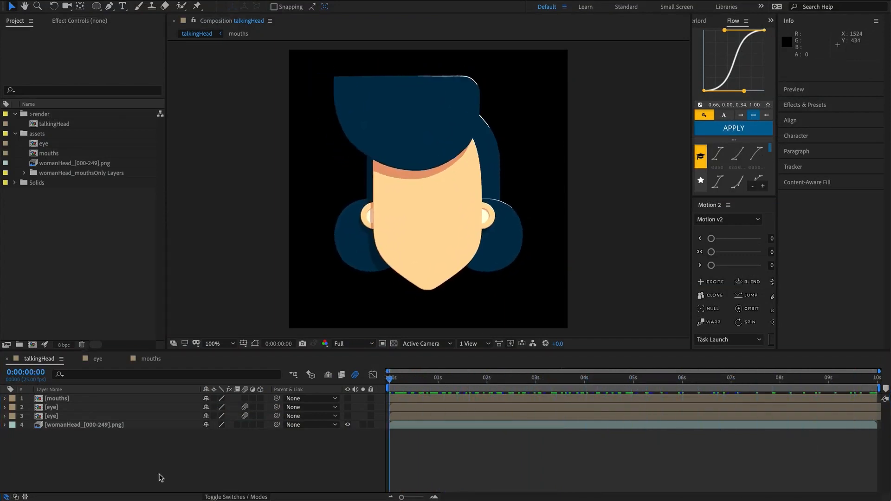
pyautogui.click(148, 471)
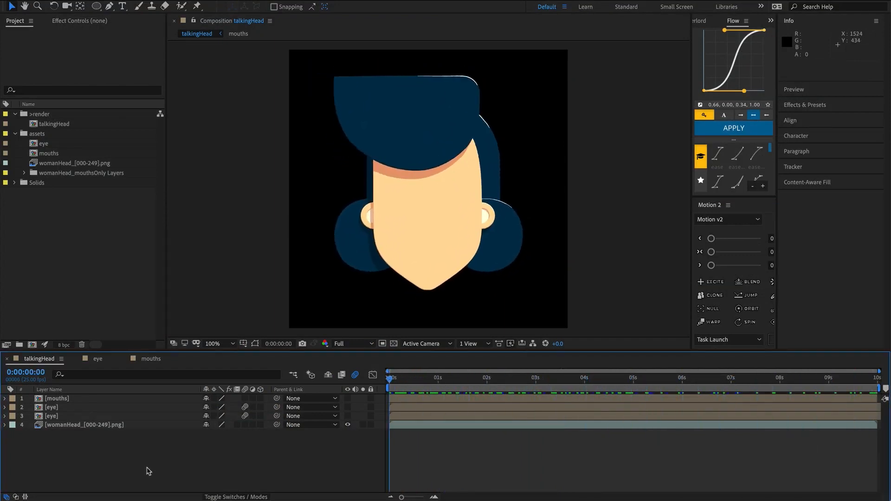
pyautogui.doubleClick(57, 400)
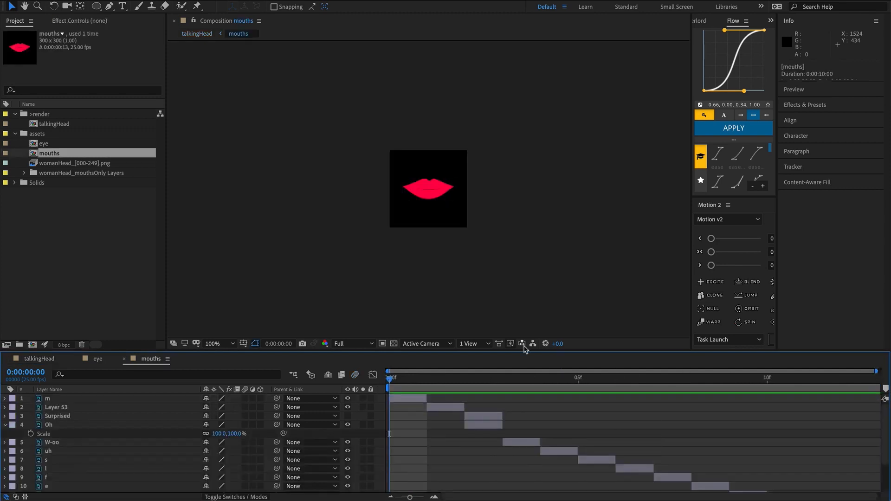
pyautogui.moveTo(392, 378); pyautogui.dragTo(522, 390)
pyautogui.press('space')
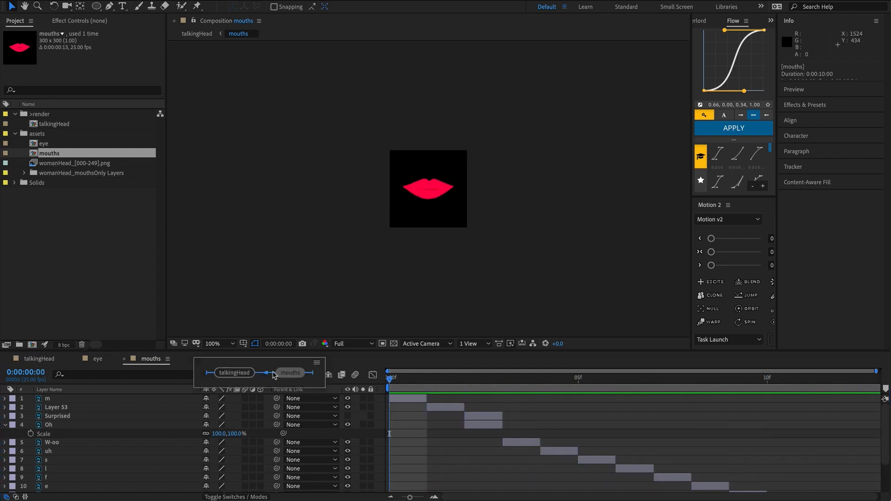
pyautogui.press('Tab')
pyautogui.click(232, 374)
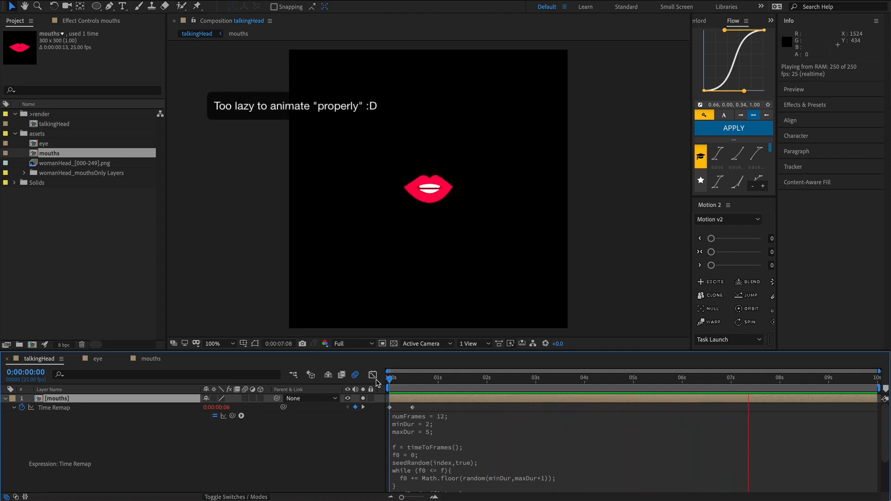
# Collapse the mouths layer, open the eye composition and play its blink animation from the start.
pyautogui.click(5, 399)
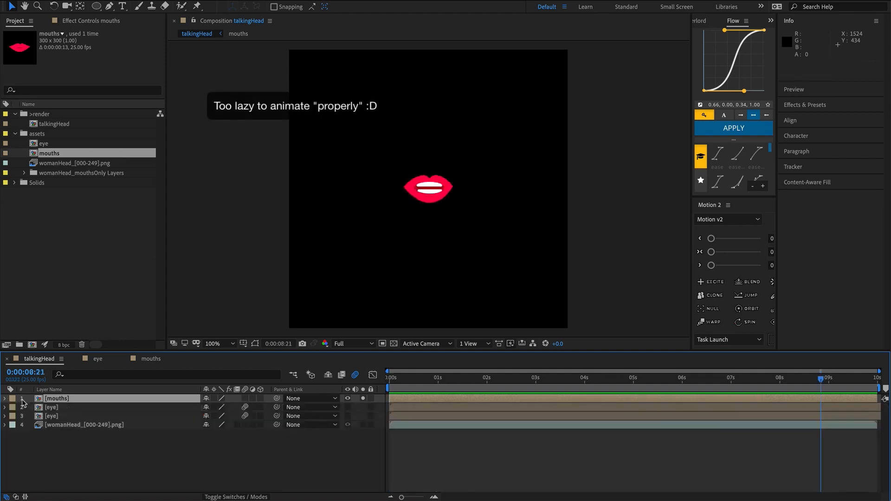
pyautogui.doubleClick(53, 410)
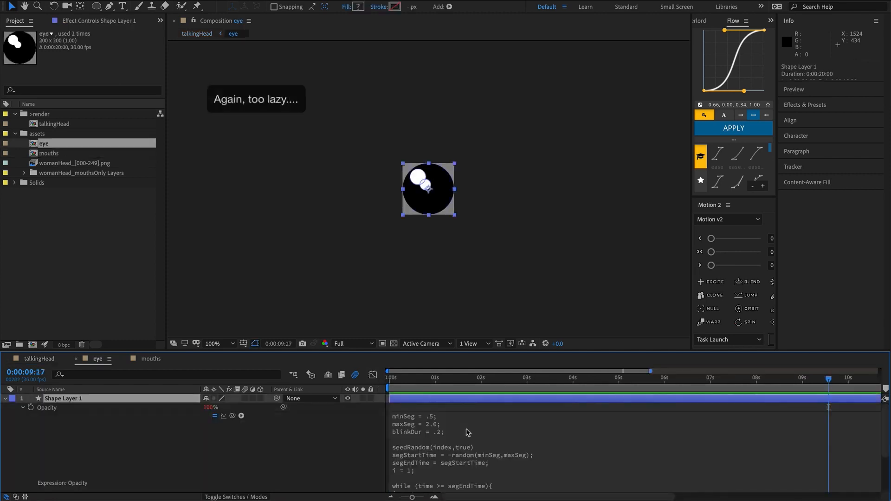
pyautogui.press('Home')
pyautogui.press('space')
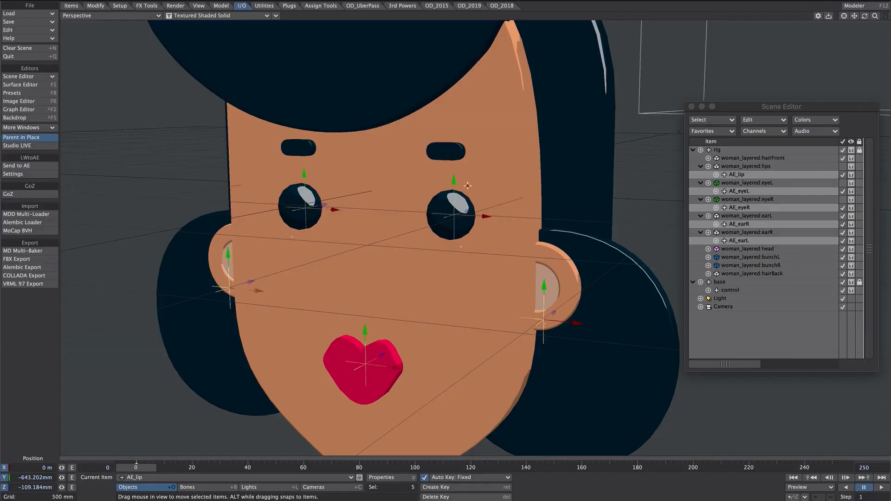
# Switch to LightWave, select the Camera alone and send it to After Effects.
pyautogui.click(735, 327)
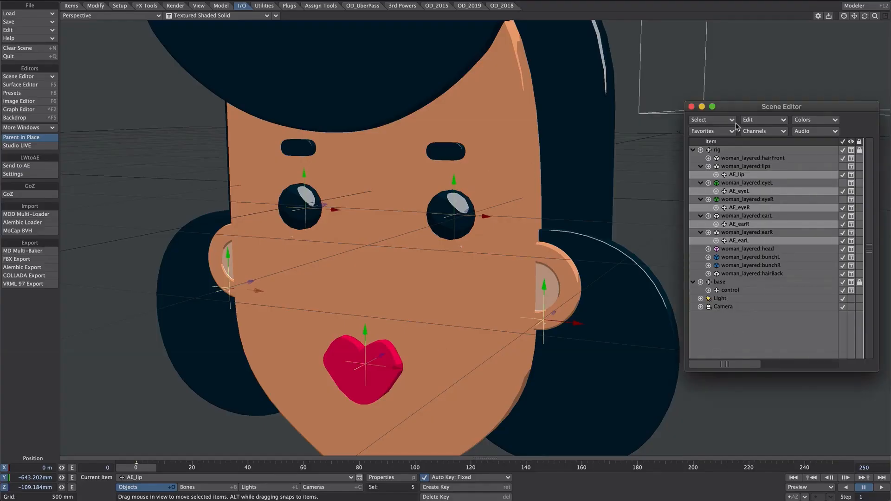
pyautogui.click(723, 306)
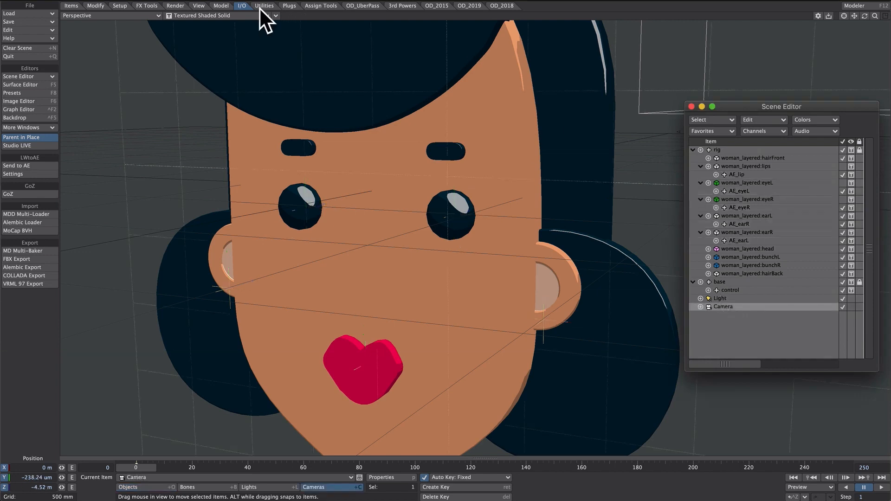
pyautogui.click(30, 168)
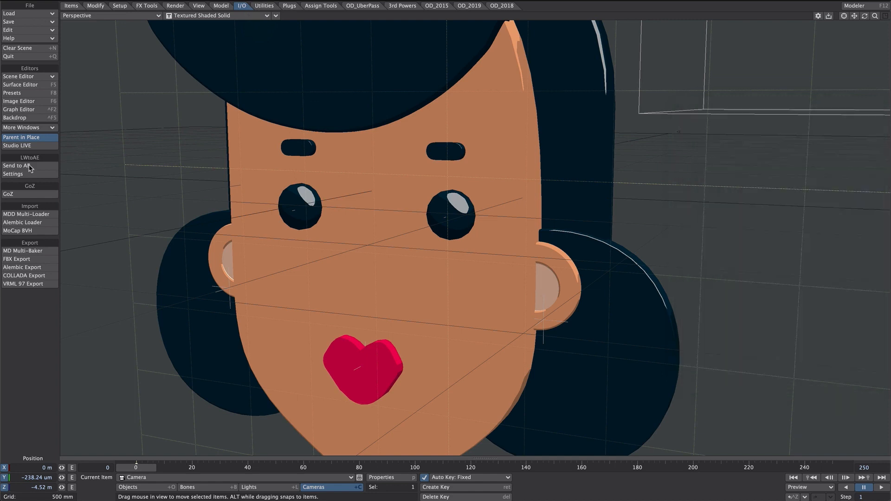
# Select the AE_earL, AE_earR, AE_eyeR, AE_eyeL and AE_lip nulls together and send them to After Effects.
pyautogui.click(736, 241)
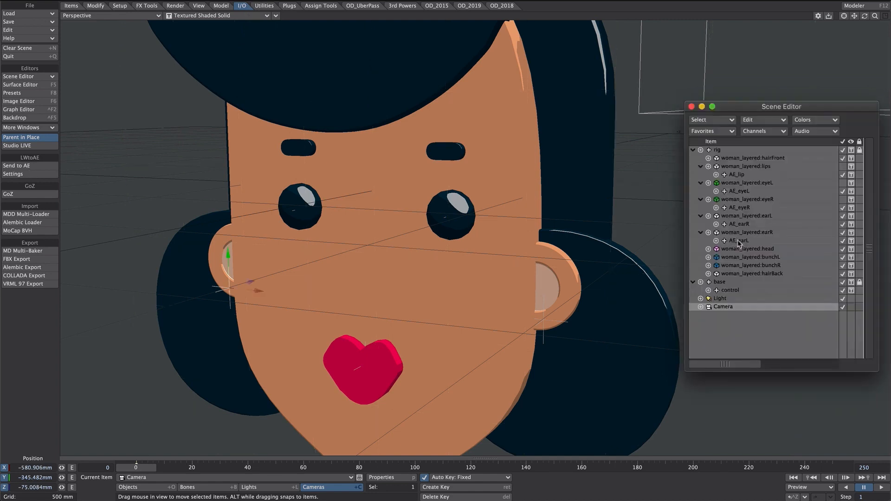
pyautogui.keyDown('ctrl'); pyautogui.click(755, 224); pyautogui.keyUp('ctrl')
pyautogui.keyDown('ctrl'); pyautogui.click(748, 207); pyautogui.keyUp('ctrl')
pyautogui.keyDown('ctrl'); pyautogui.click(745, 192); pyautogui.keyUp('ctrl')
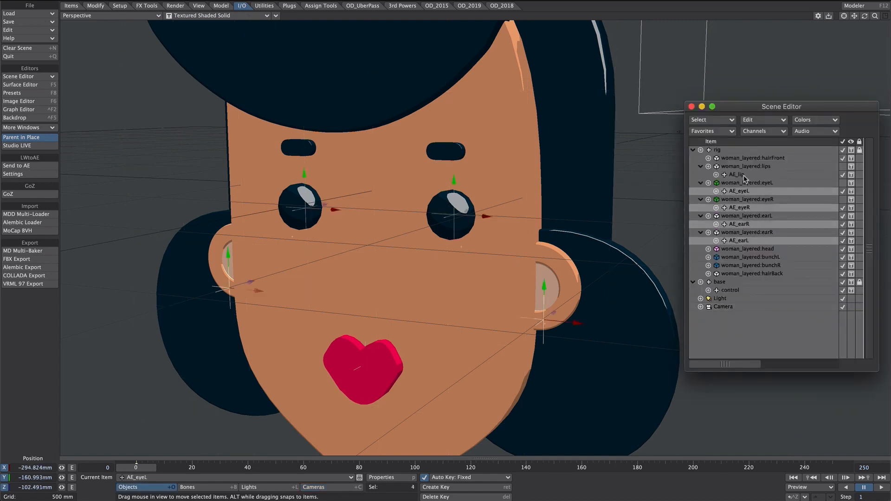
pyautogui.keyDown('ctrl'); pyautogui.click(742, 175); pyautogui.keyUp('ctrl')
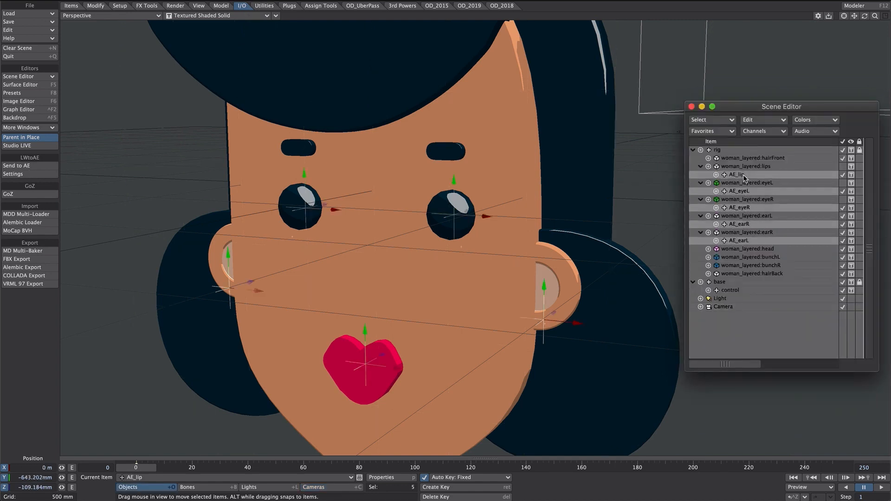
pyautogui.click(36, 167)
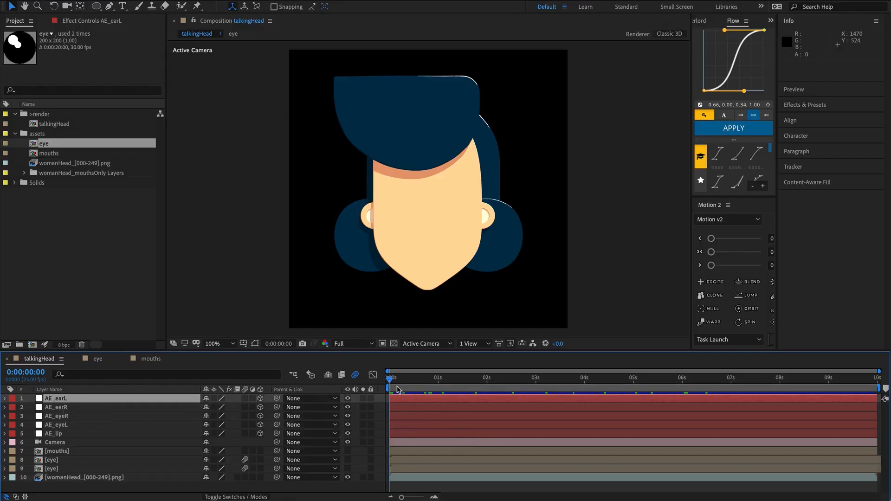
# In After Effects' talkingHead composition, show layer controls to check the imported nulls on the head, and hide all five AE nulls.
pyautogui.press('super+shift+h')
pyautogui.click(66, 408)
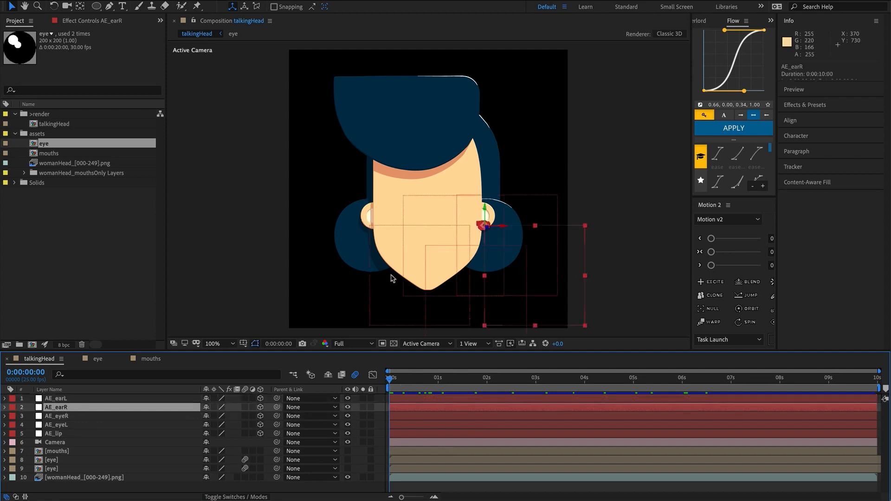
pyautogui.click(61, 416)
pyautogui.click(77, 425)
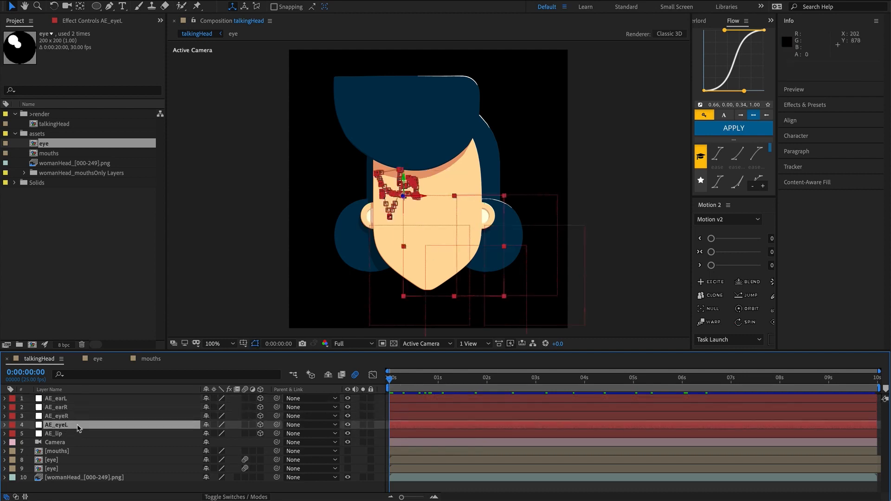
pyautogui.click(55, 434)
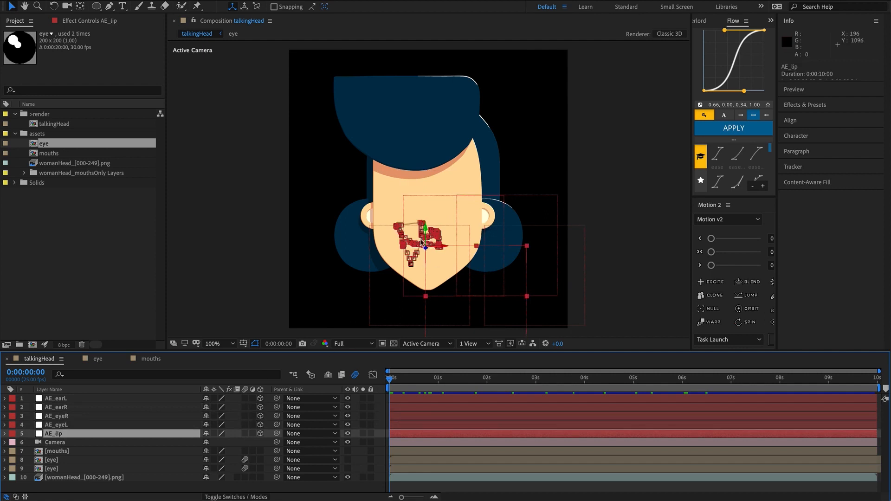
pyautogui.keyDown('shift'); pyautogui.click(58, 399); pyautogui.keyUp('shift')
# Move the mouths layer and both eye layers above the AE nulls at the top of the layer stack.
pyautogui.click(57, 451)
pyautogui.keyDown('shift'); pyautogui.click(51, 469); pyautogui.keyUp('shift')
pyautogui.moveTo(51, 469); pyautogui.dragTo(65, 398)
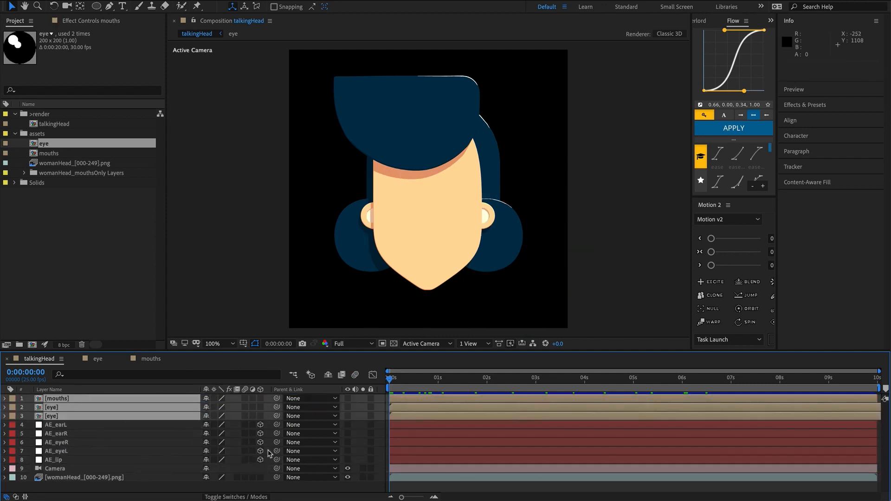
# Make the mouths layer and both eye layers 3D and visible, check where they sit outside the composition frame, and deselect them.
pyautogui.click(261, 400)
pyautogui.click(348, 407)
pyautogui.press(',')
pyautogui.press(',')
pyautogui.press(',')
pyautogui.press(',')
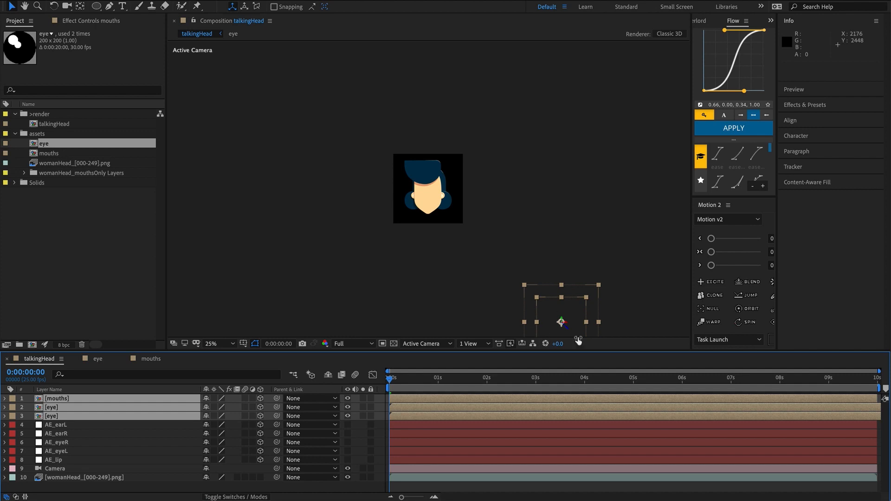
pyautogui.hotkey('shift', '/')
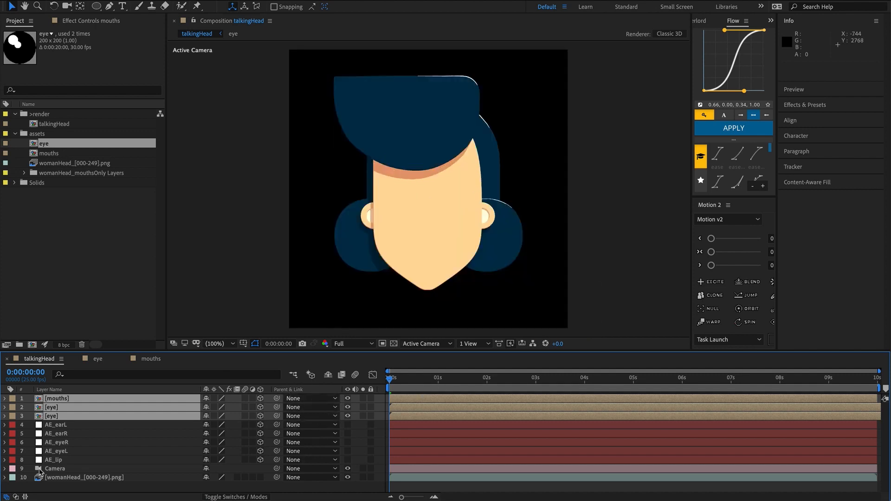
pyautogui.press('F2')
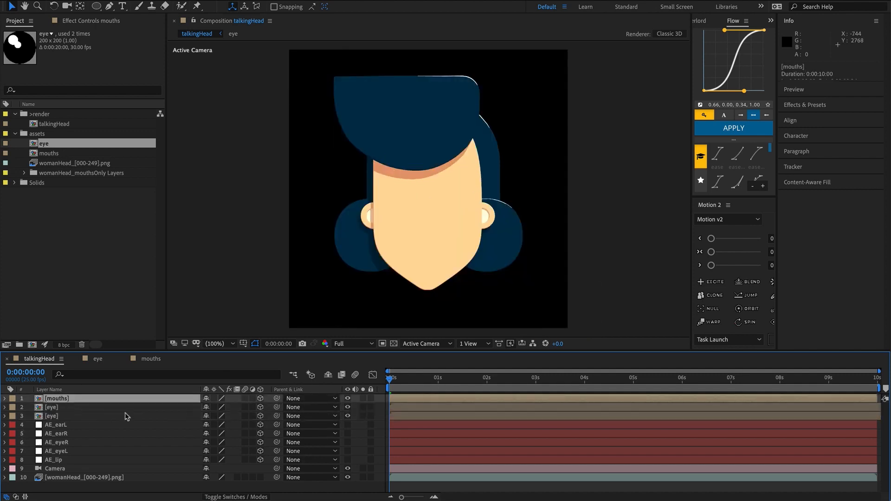
# Parent the mouths layer to the AE_lip null and scale it down to about 27% so it fits the face.
pyautogui.click(65, 398)
pyautogui.moveTo(277, 399); pyautogui.dragTo(66, 460)
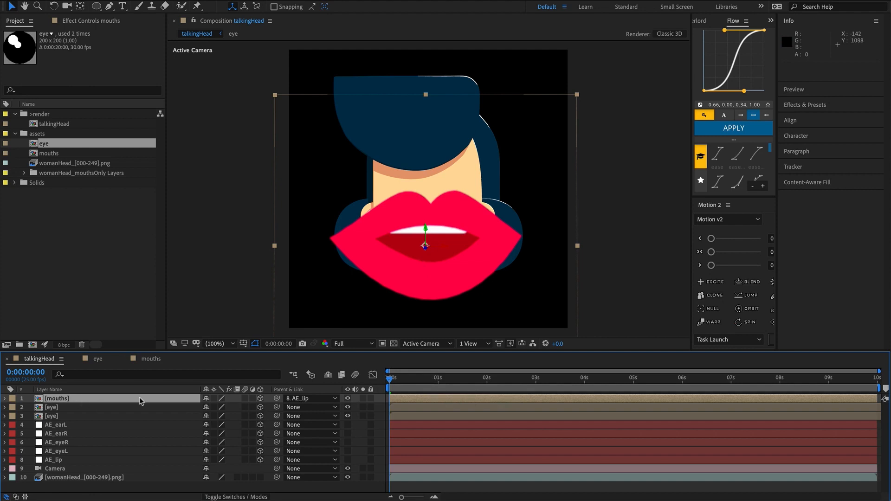
pyautogui.moveTo(578, 96); pyautogui.dragTo(455, 192)
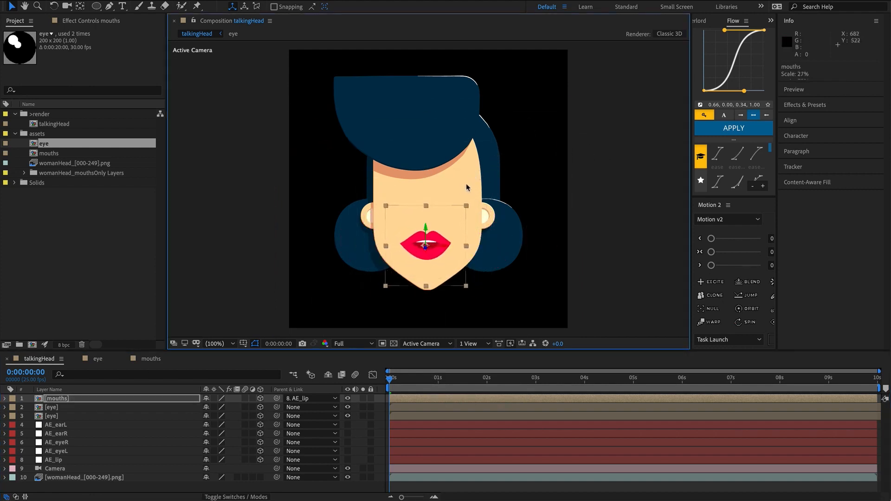
# Parent the upper eye layer to the AE_eyeL null and the lower eye layer to the AE_eyeR null.
pyautogui.click(65, 407)
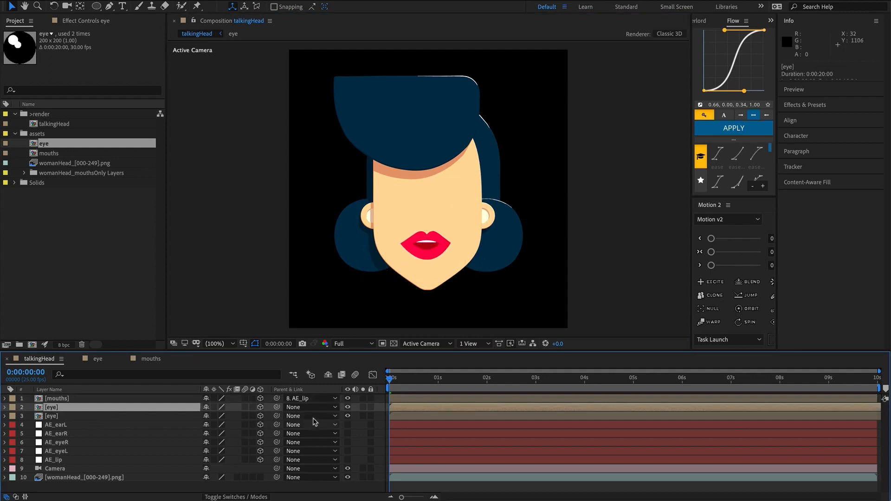
pyautogui.moveTo(277, 408); pyautogui.dragTo(74, 452)
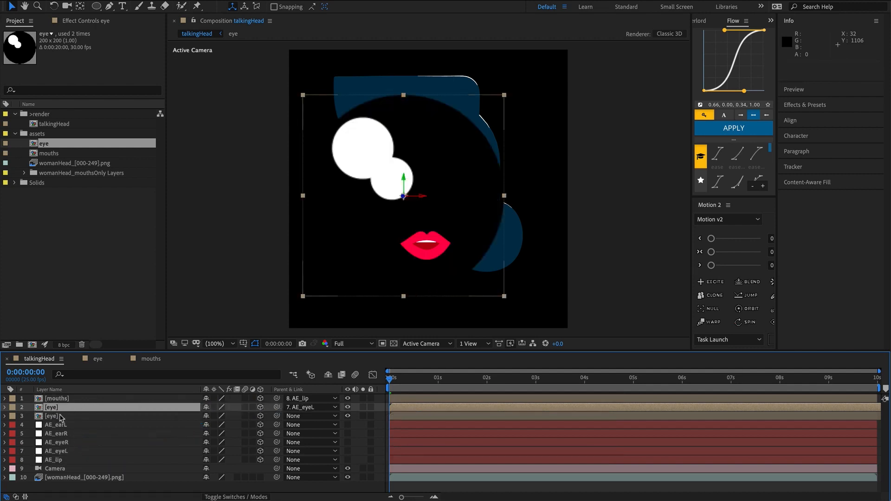
pyautogui.click(160, 416)
pyautogui.moveTo(278, 418); pyautogui.dragTo(83, 443)
# Scale both eye layers down together to about 9% to fit the face, and deselect them.
pyautogui.click(65, 407)
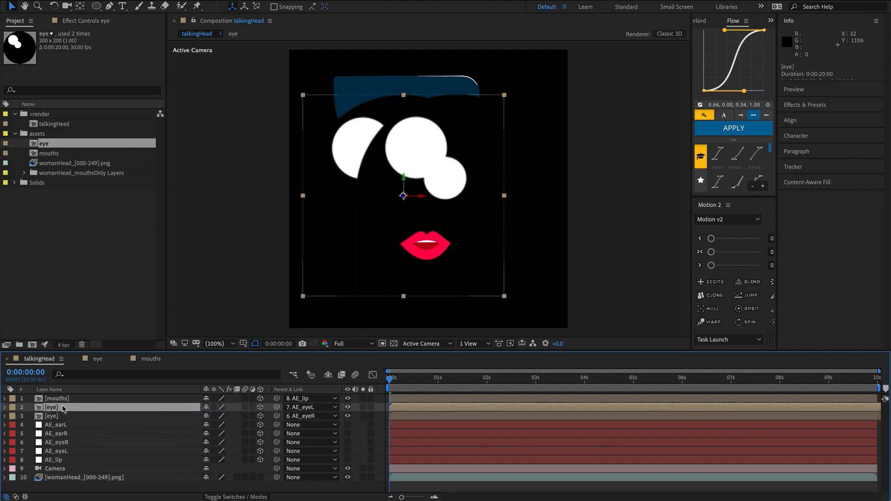
pyautogui.keyDown('shift'); pyautogui.click(68, 417); pyautogui.keyUp('shift')
pyautogui.moveTo(559, 96); pyautogui.dragTo(467, 181)
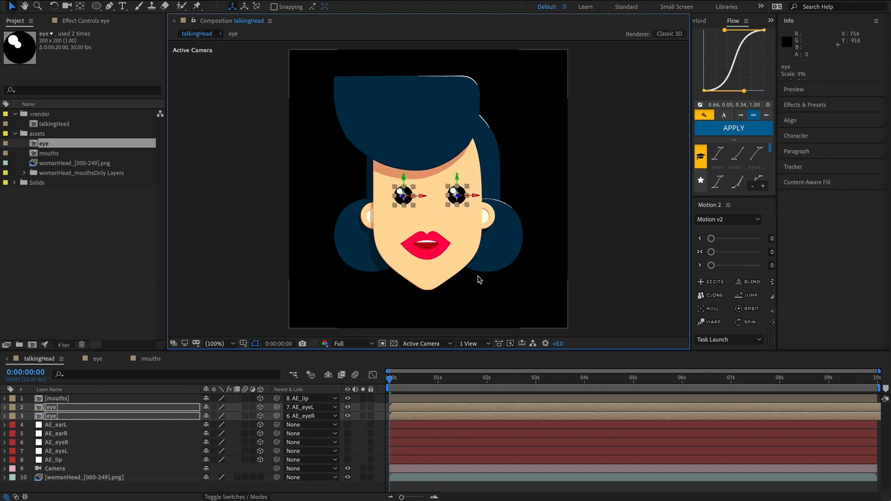
pyautogui.hotkey('ctrl', 'shift', 'a')
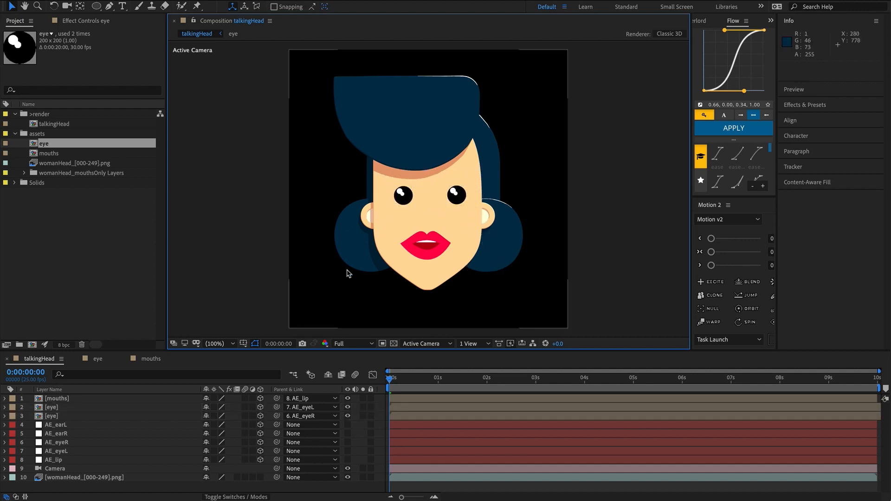
# Add a white ellipse shape layer named earing, make it 3D, and parent it to the AE_earL null.
pyautogui.doubleClick(97, 6)
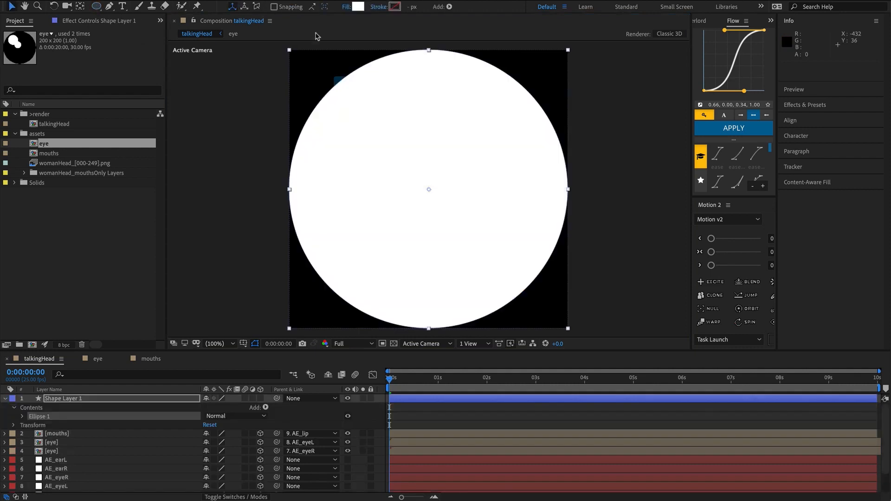
pyautogui.click(66, 399)
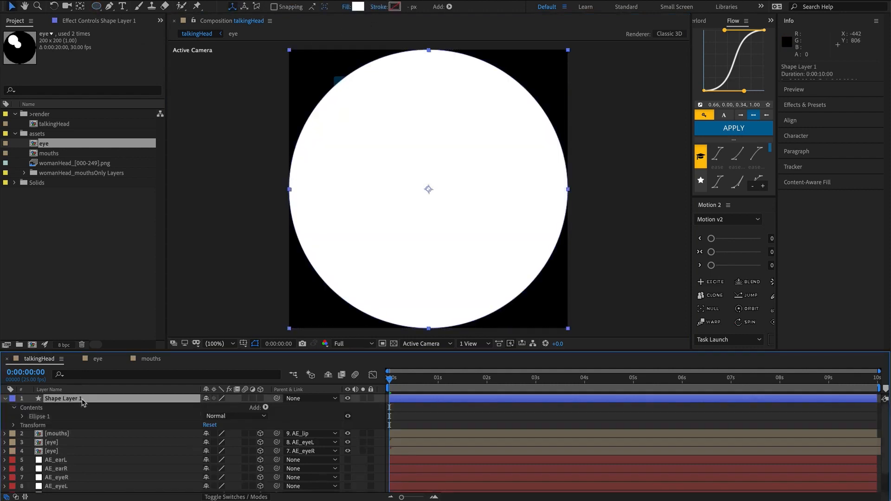
pyautogui.press('Return')
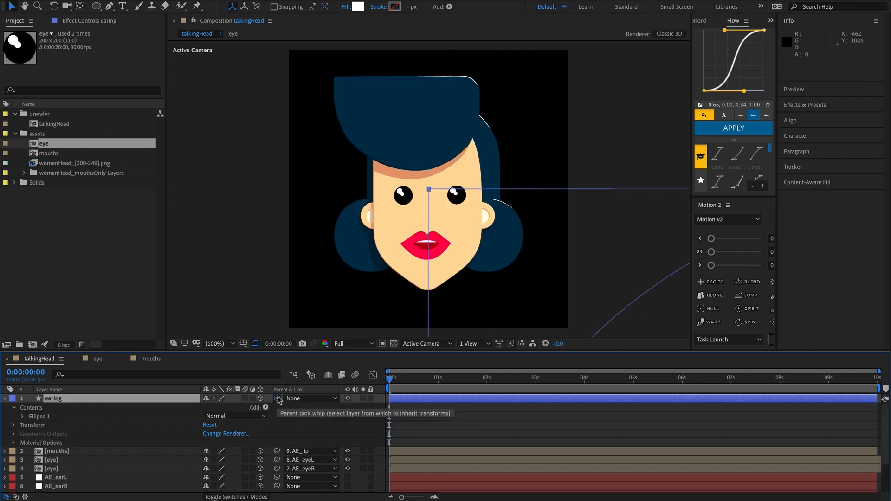
pyautogui.moveTo(277, 398); pyautogui.dragTo(82, 477)
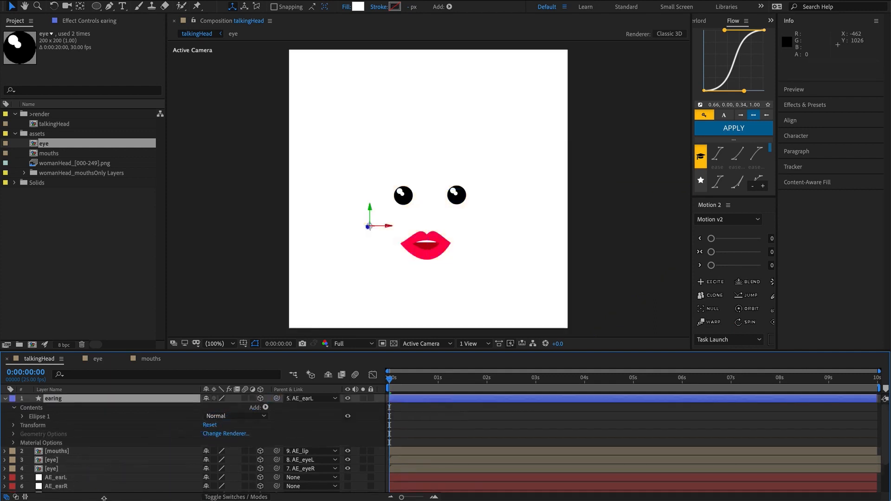
# Find the earing's ellipse path size property and reduce it to about 13.1 by 13.1.
pyautogui.click(85, 371)
pyautogui.write('size')
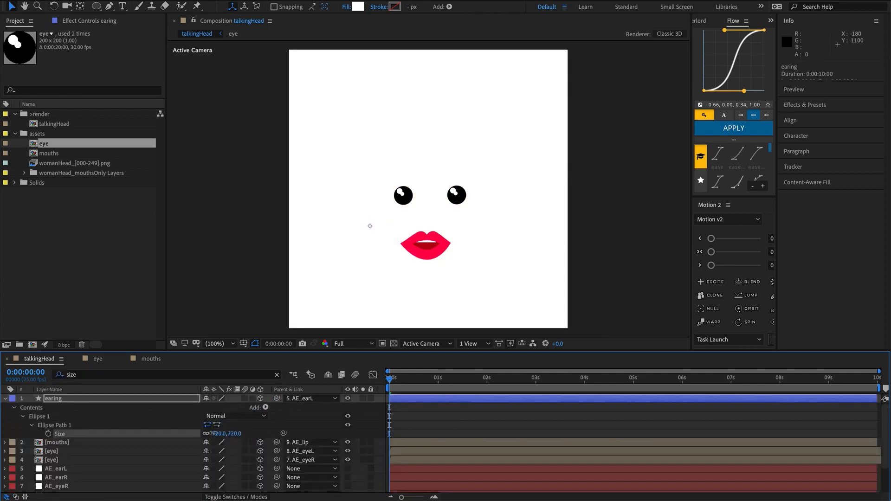
pyautogui.moveTo(186, 434); pyautogui.dragTo(227, 437)
# Duplicate the earing layer, parent the copy to the AE_earR null, and preview the animation.
pyautogui.hotkey('ctrl', 'd')
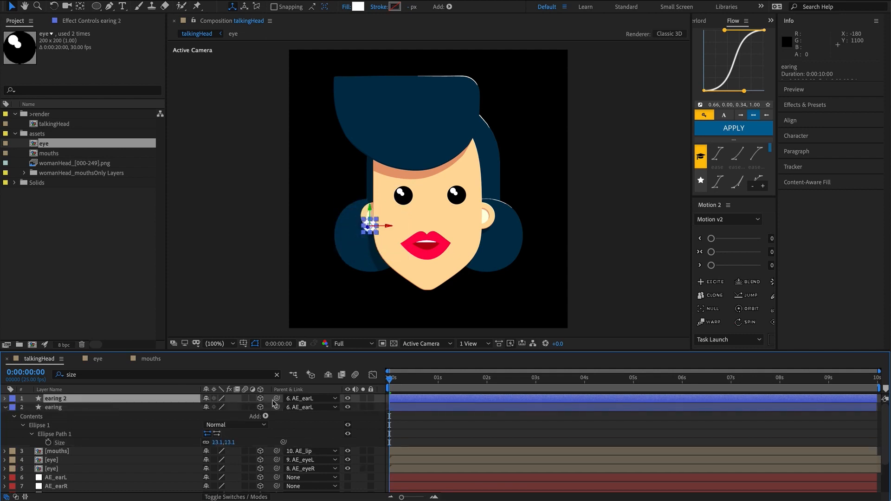
pyautogui.moveTo(277, 398); pyautogui.dragTo(70, 486)
pyautogui.press('space')
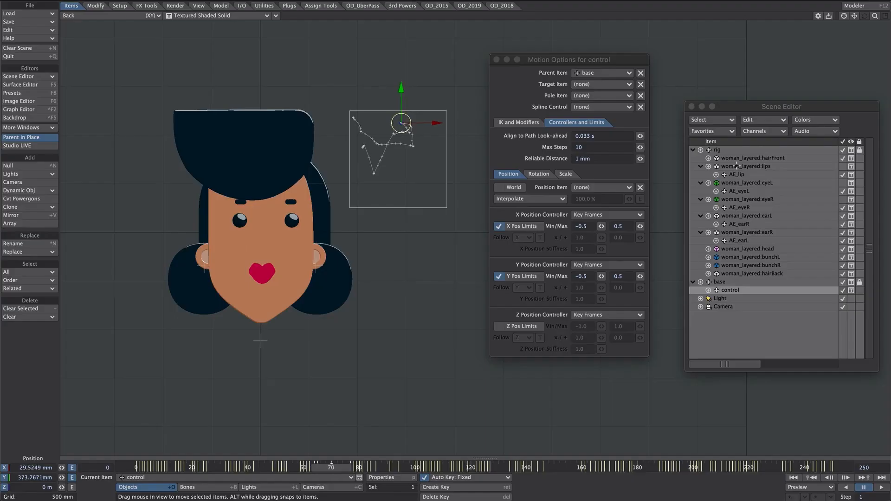
# In LightWave, set the lips' Y follow multiplier to about -1.275 and send the AE_lip null to After Effects again.
pyautogui.click(737, 166)
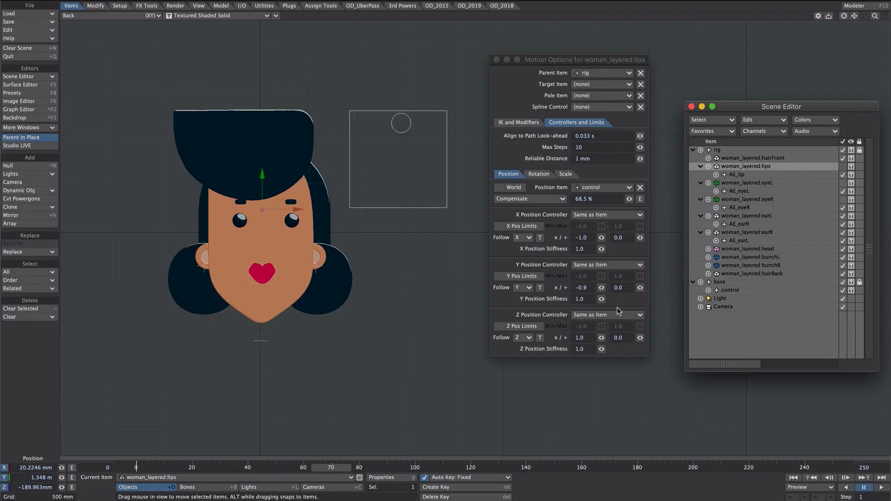
pyautogui.moveTo(602, 288); pyautogui.dragTo(600, 287)
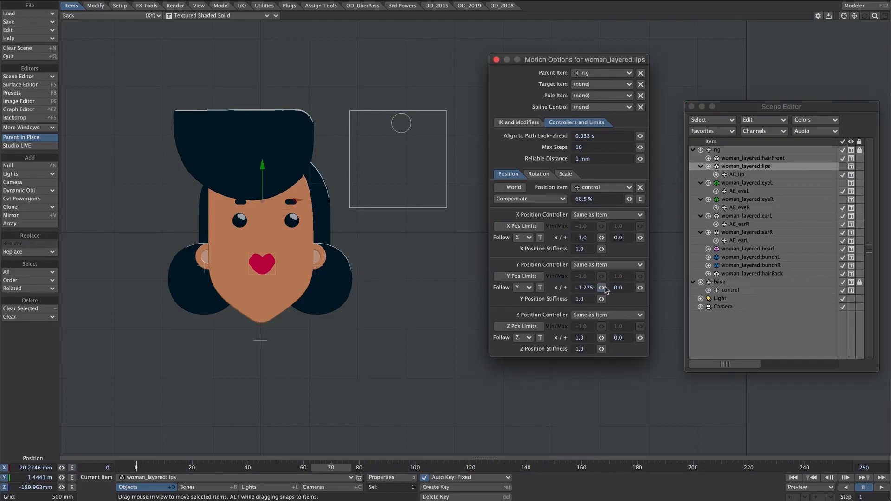
pyautogui.click(737, 175)
pyautogui.click(244, 6)
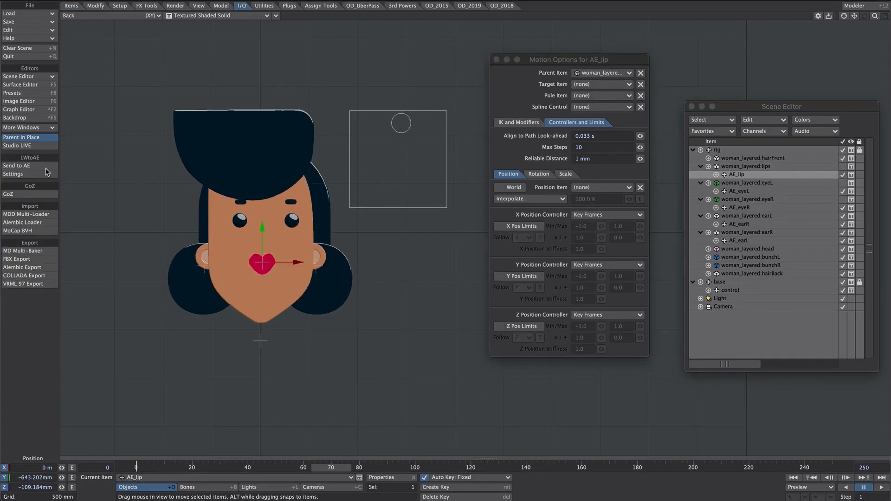
pyautogui.click(28, 173)
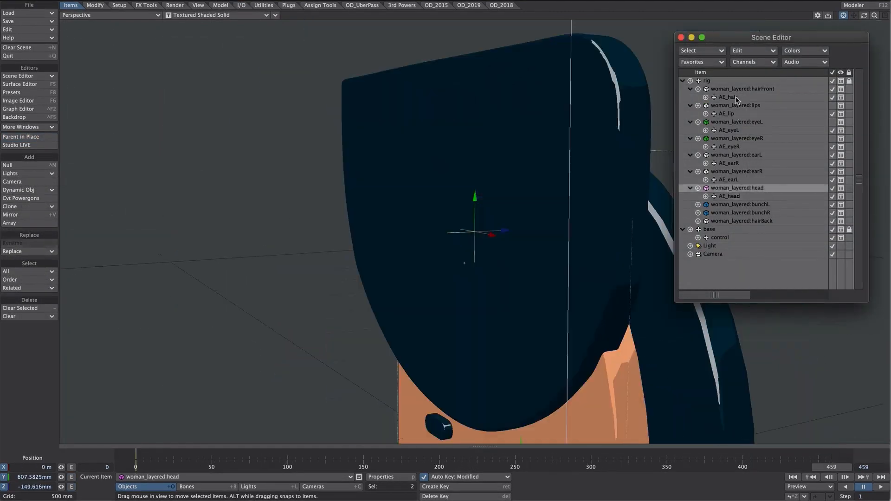
# Select the AE_hair null under the front hair and bring up the After Effects export commands.
pyautogui.click(737, 98)
pyautogui.click(244, 6)
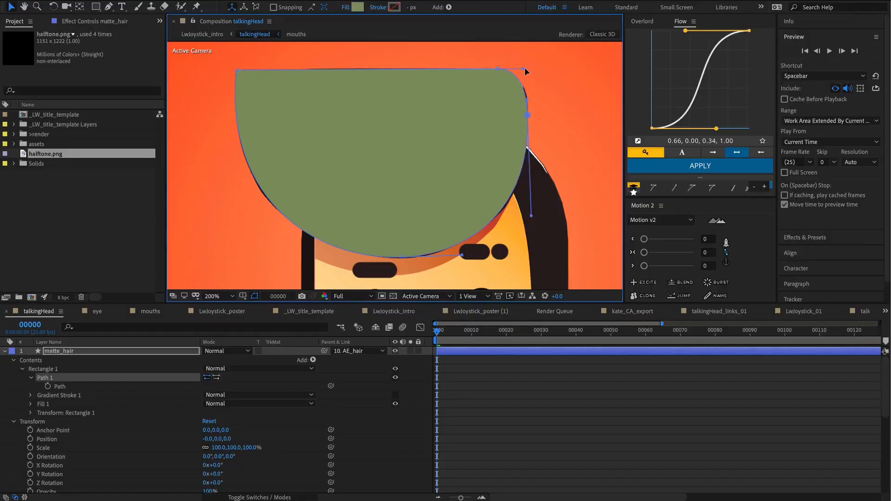
# In After Effects, fit the matte_hair layer's path to the front hair outline and preview its motion.
pyautogui.click(59, 386)
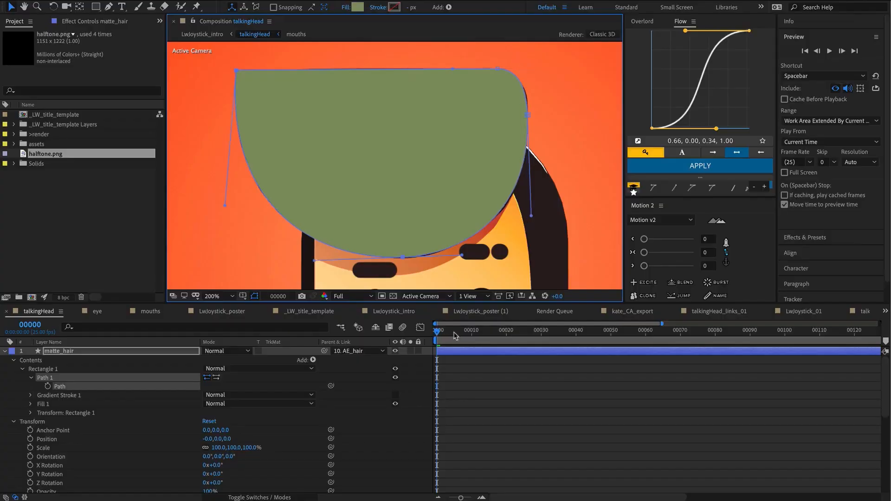
pyautogui.press('space')
pyautogui.press('space')
# Add halftone.png to the composition directly beneath matte_hair and give it an alpha track matte from that layer.
pyautogui.moveTo(45, 154); pyautogui.dragTo(264, 175)
pyautogui.scroll(-2, 265, 175)
pyautogui.moveTo(62, 350); pyautogui.dragTo(100, 391)
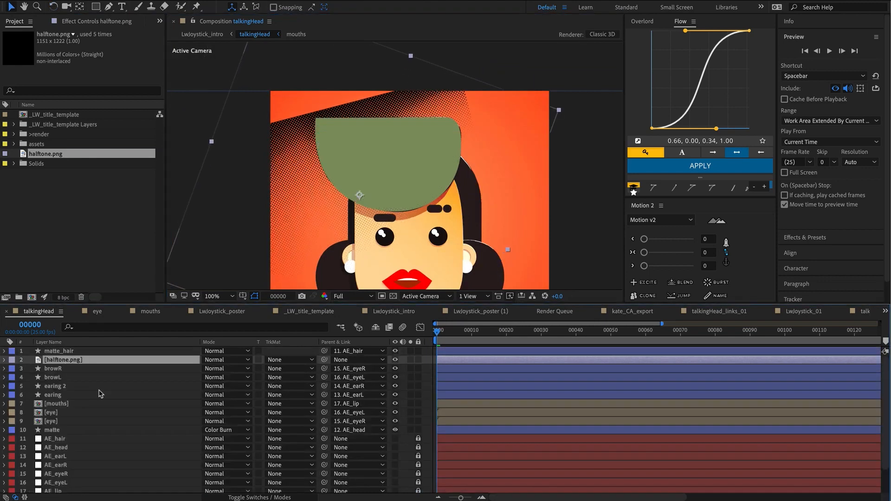
pyautogui.click(288, 360)
pyautogui.click(315, 381)
# Apply a Fill effect to the halftone.png layer and set its color to white.
pyautogui.hotkey('ctrl', 'space')
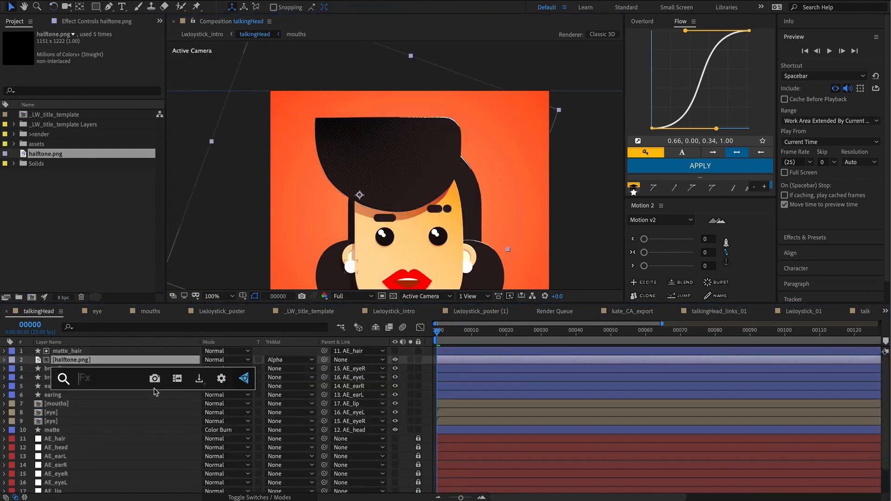
pyautogui.write('fill')
pyautogui.press('Return')
pyautogui.click(96, 69)
pyautogui.click(83, 191)
pyautogui.click(304, 194)
# Lower the halftone.png layer's opacity to 23%, shift it slightly upward over the hair, and preview the animation.
pyautogui.press('t')
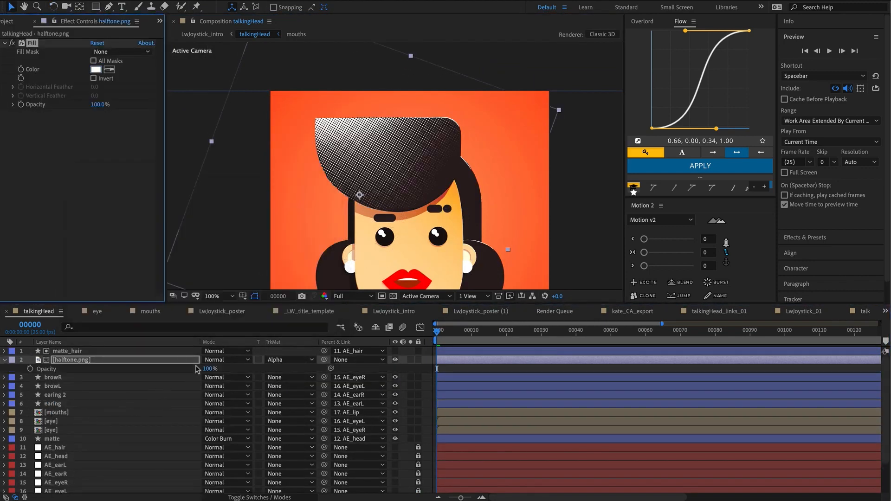
pyautogui.moveTo(205, 369); pyautogui.dragTo(160, 364)
pyautogui.moveTo(252, 218)
pyautogui.mouseDown()
pyautogui.moveTo(258, 195)
pyautogui.moveTo(255, 213)
pyautogui.mouseUp()
pyautogui.press('space')
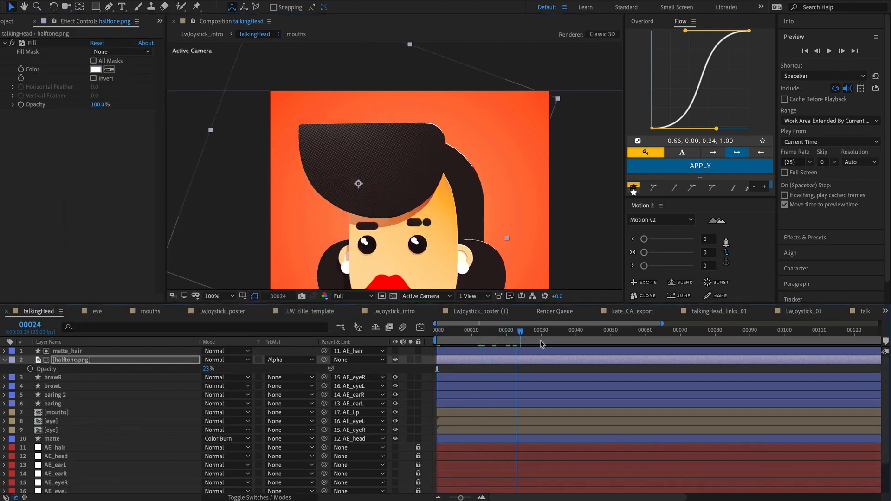